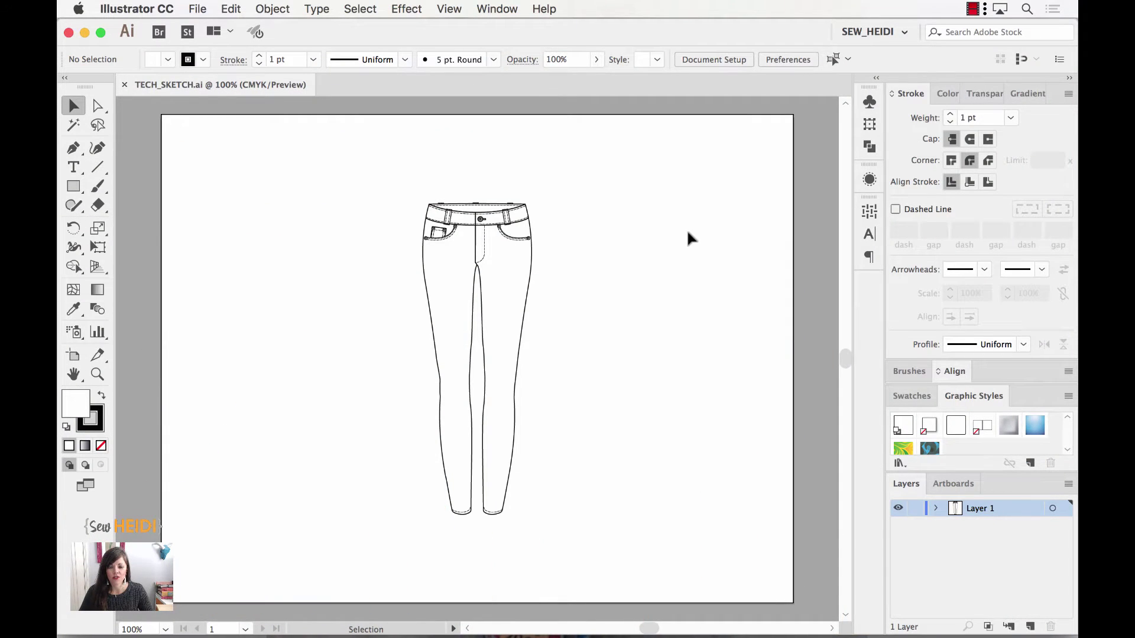
- Lock Layer 1, create a new layer above it, and rename them SKETCH and CALLOUT
{"action": "left_click", "coordinate": [914, 510]}
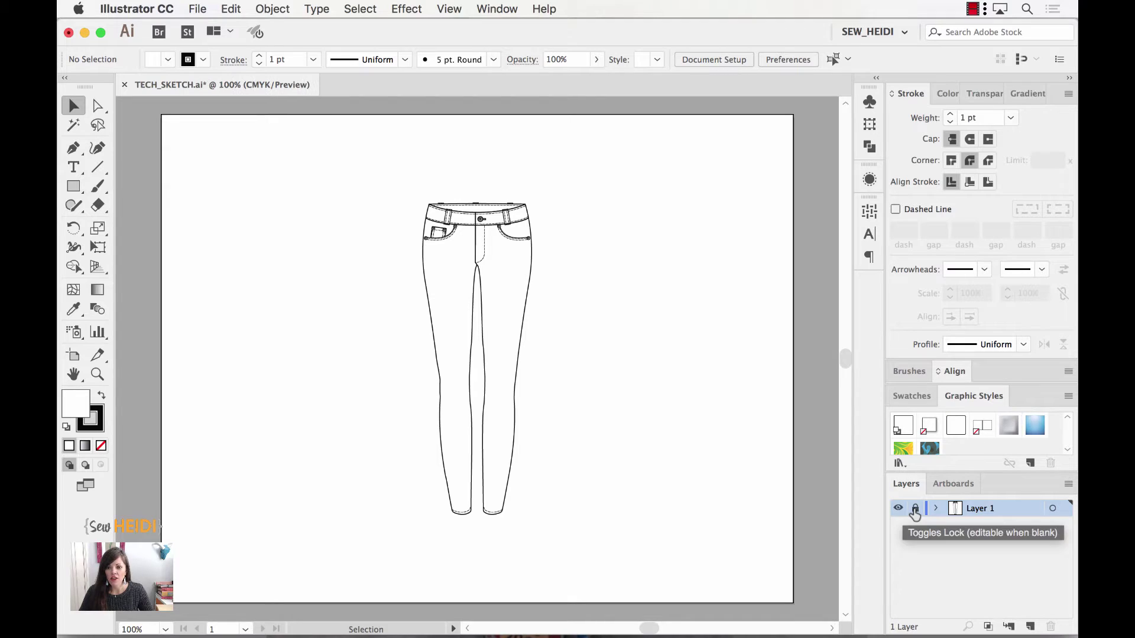
{"action": "left_click", "coordinate": [1030, 625]}
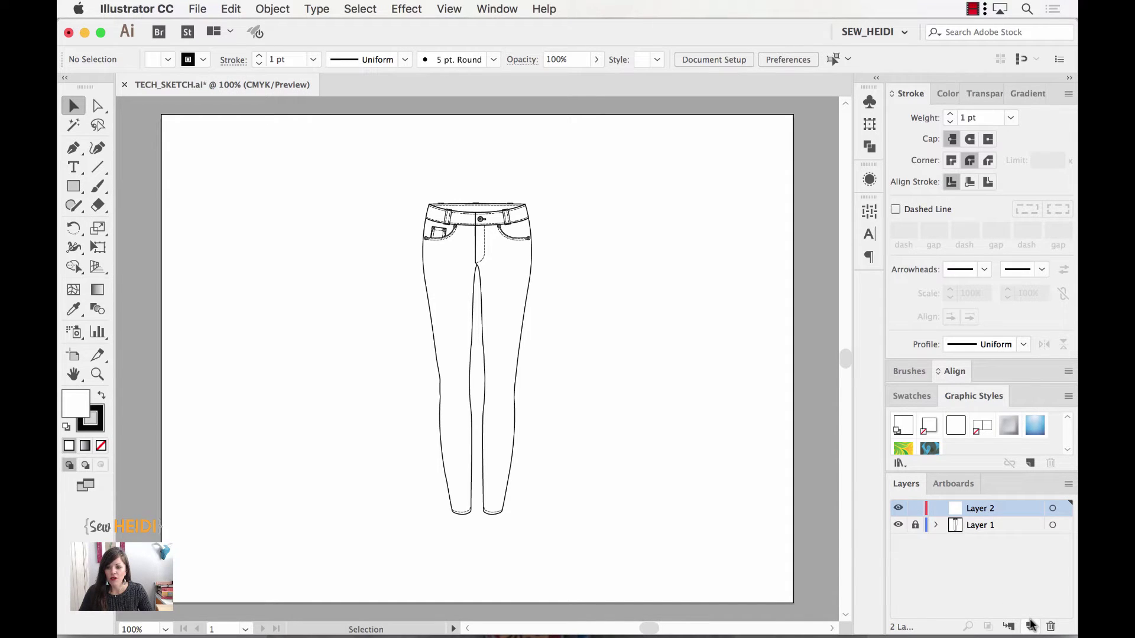
{"action": "left_click", "coordinate": [987, 525]}
{"action": "type", "text": "SKETCH"}
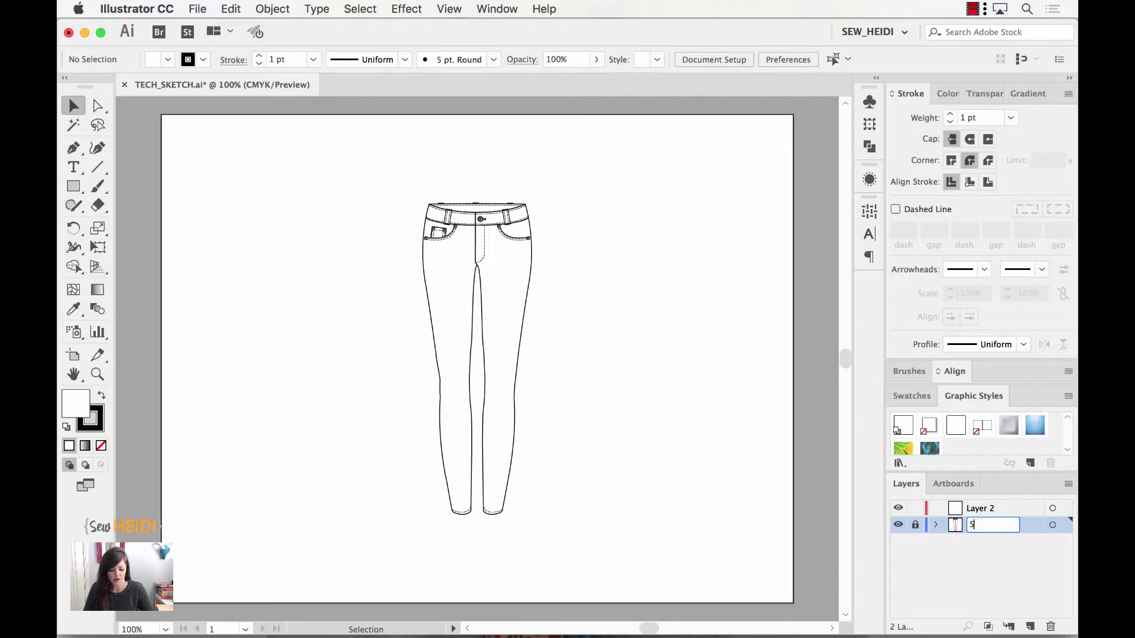
{"action": "key", "text": "Return"}
{"action": "double_click", "coordinate": [986, 508]}
{"action": "type", "text": "CALLOUT"}
{"action": "key", "text": "Return"}
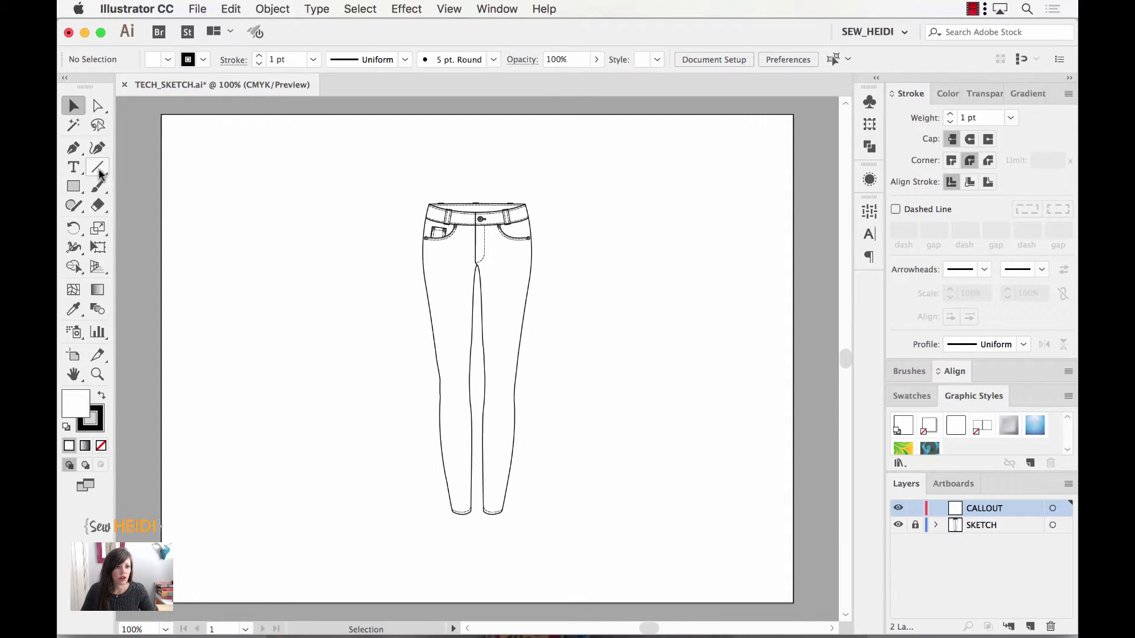
- Pick the Pen tool with no fill and a red stroke
{"action": "left_click", "coordinate": [75, 150]}
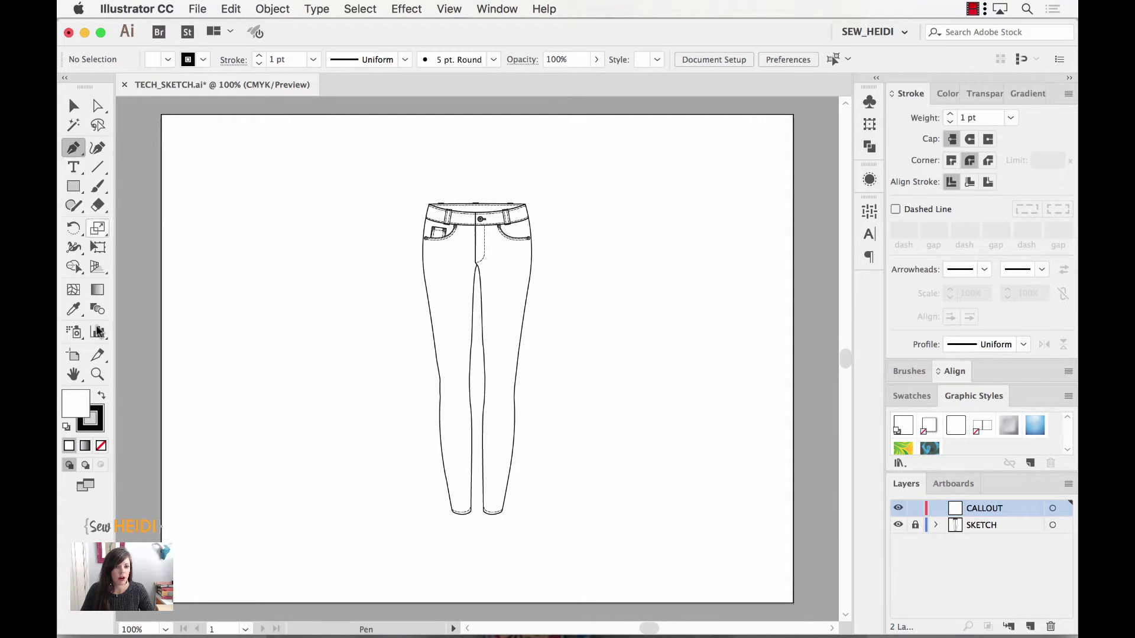
{"action": "left_click", "coordinate": [101, 446]}
{"action": "left_click", "coordinate": [102, 397]}
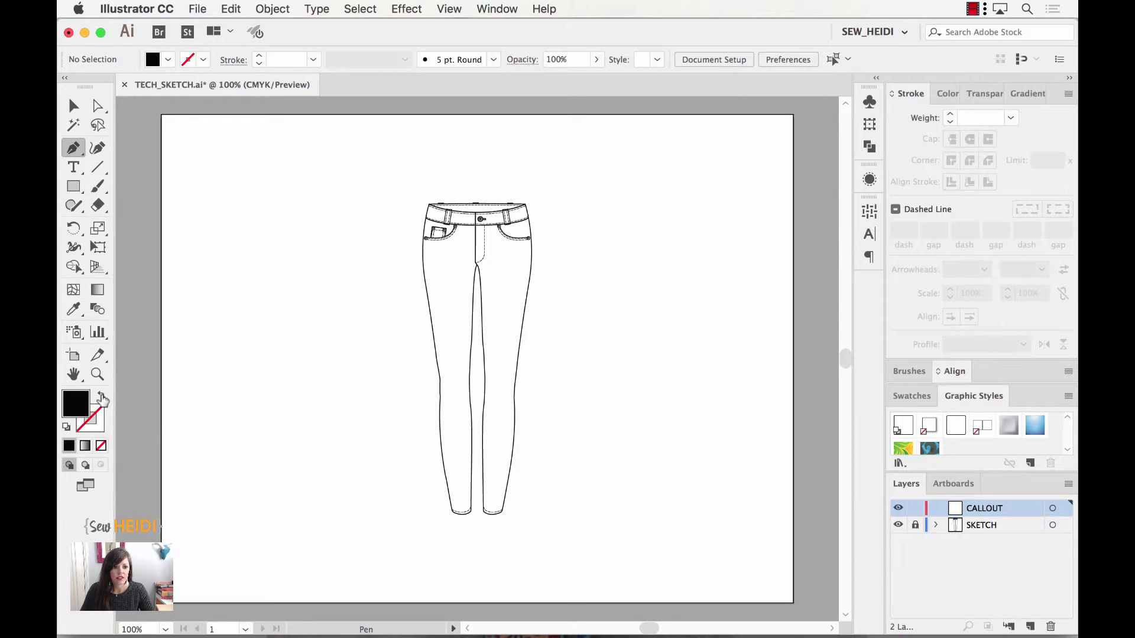
{"action": "left_click", "coordinate": [101, 397]}
{"action": "left_click", "coordinate": [99, 427]}
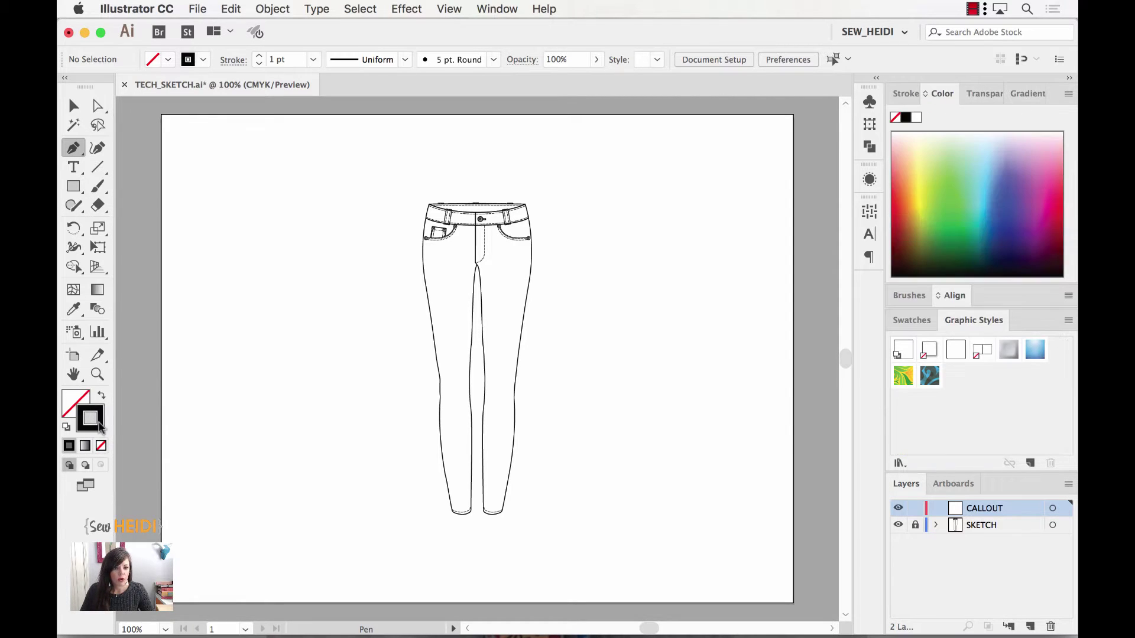
{"action": "left_click", "coordinate": [897, 205]}
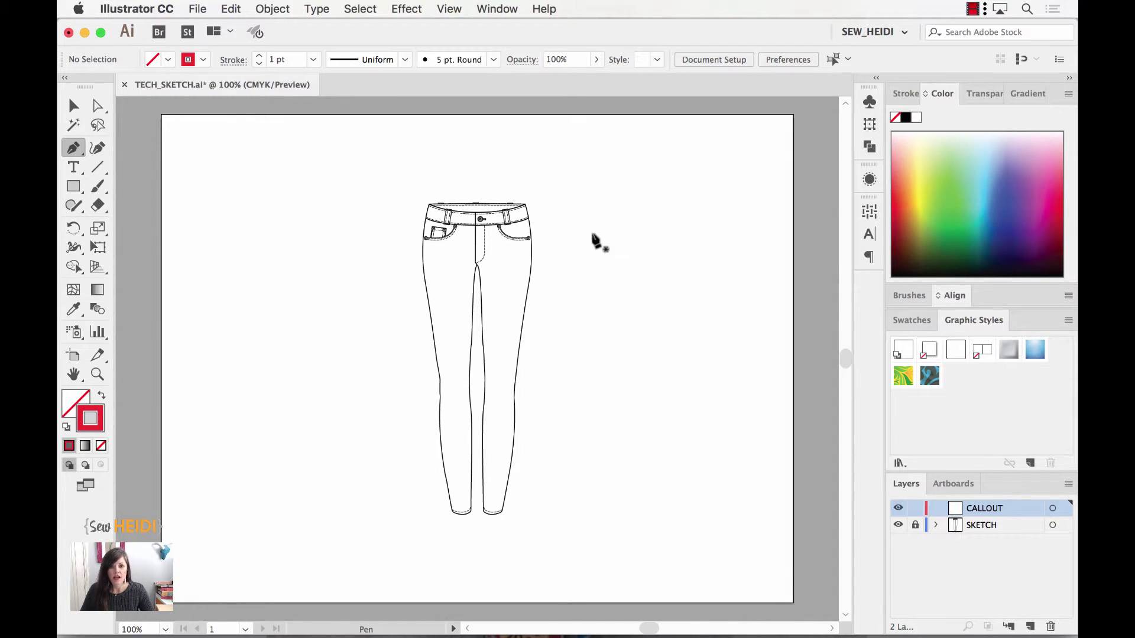
- Draw a line from the jeans' right hip to the upper right, then select it
{"action": "left_click", "coordinate": [528, 243]}
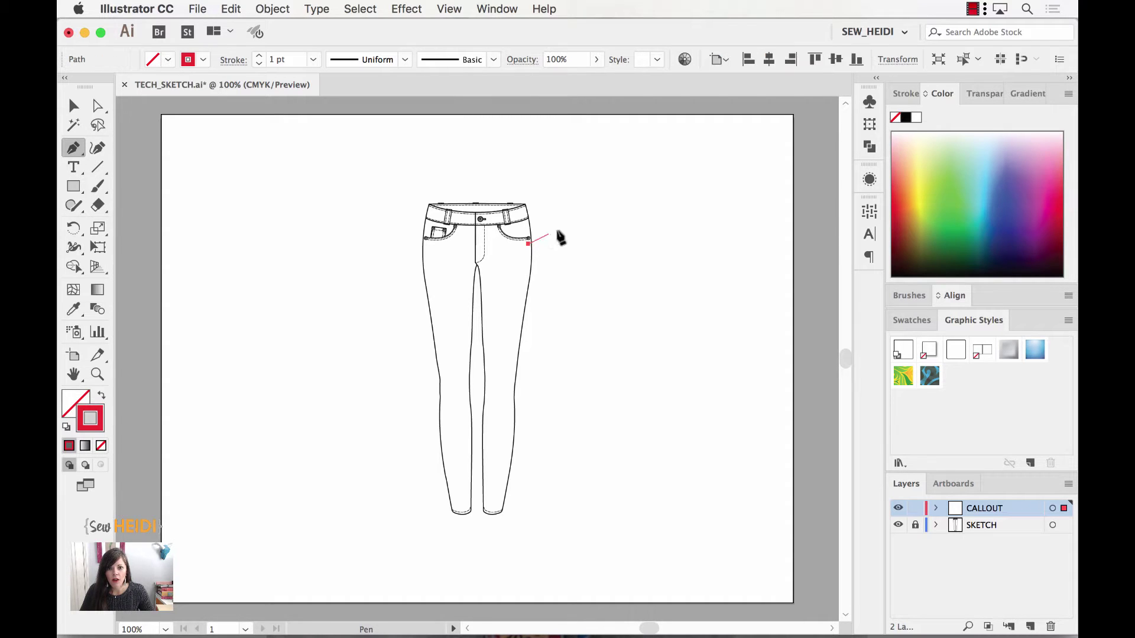
{"action": "left_click", "coordinate": [603, 215]}
{"action": "key", "text": "super+equal"}
{"action": "key", "text": "super+equal"}
{"action": "key", "text": "super+equal"}
{"action": "scroll", "coordinate": [555, 319], "scroll_direction": "left", "scroll_amount": 5}
{"action": "scroll", "coordinate": [555, 319], "scroll_direction": "down", "scroll_amount": 2}
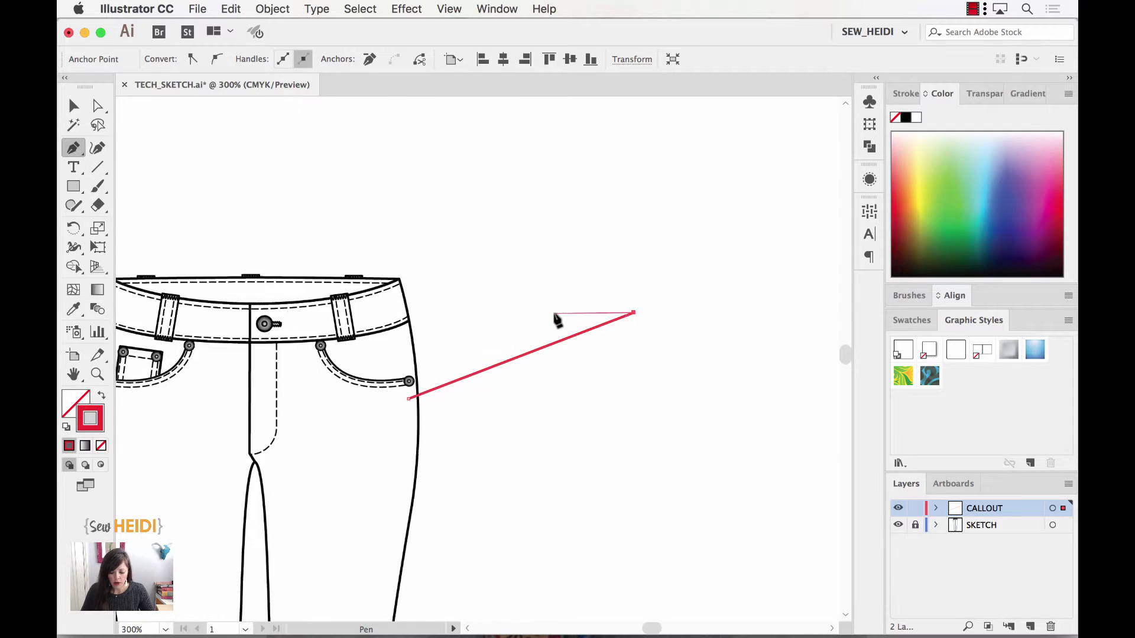
{"action": "left_click", "coordinate": [658, 405], "text": "super"}
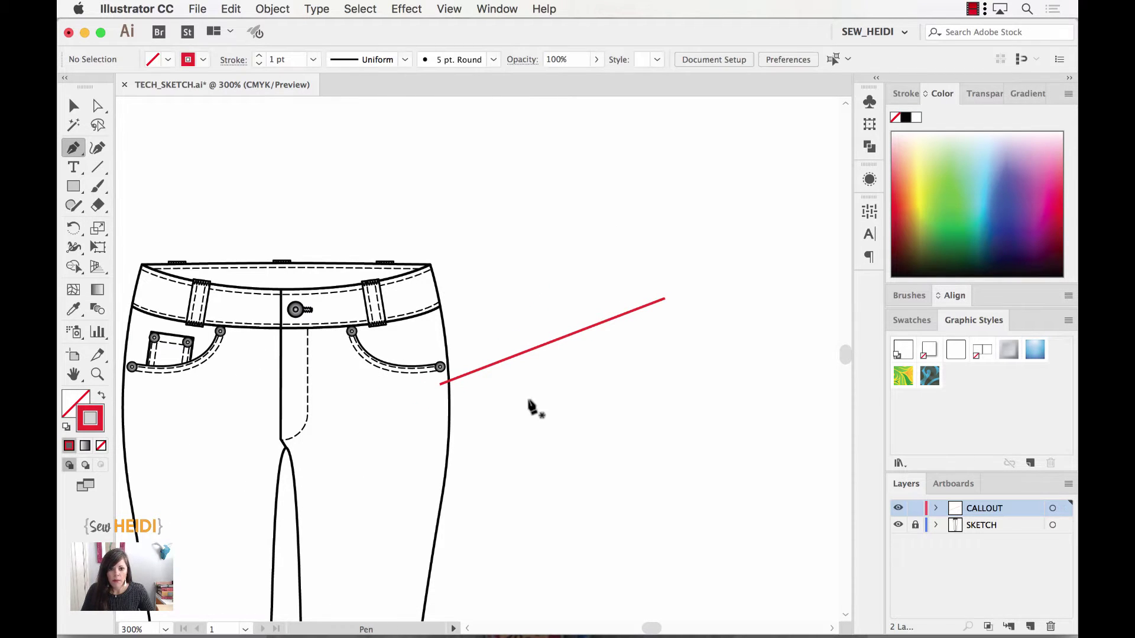
{"action": "key", "text": "v"}
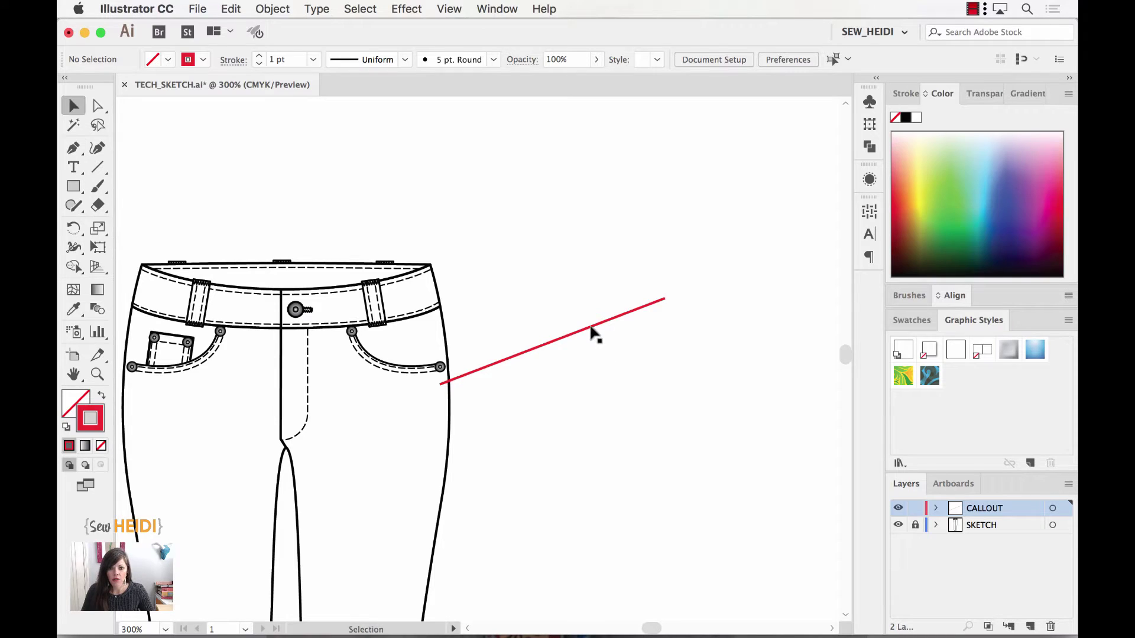
{"action": "left_click", "coordinate": [590, 328]}
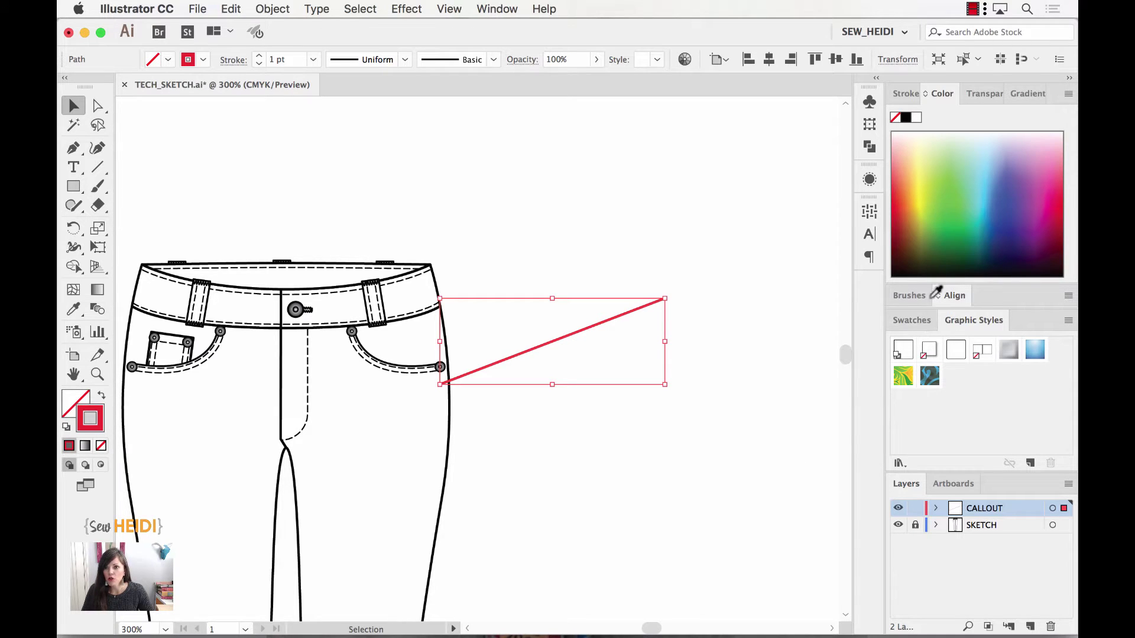
- Add an Arrow 1 arrowhead at the line's start in the Stroke panel
{"action": "left_click", "coordinate": [905, 93]}
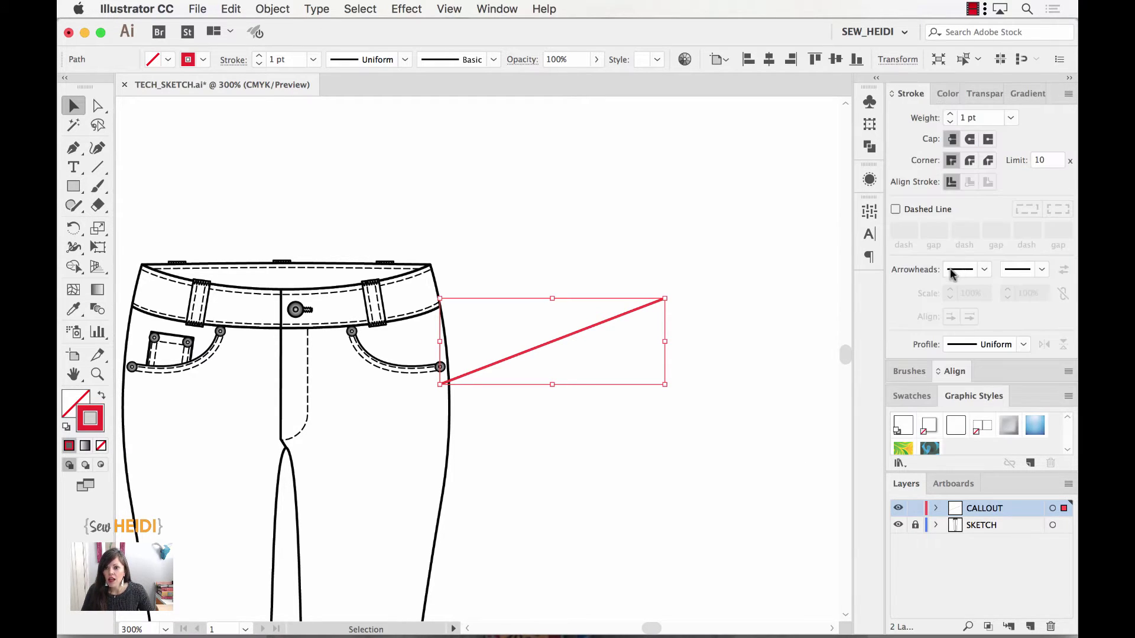
{"action": "left_click", "coordinate": [984, 271]}
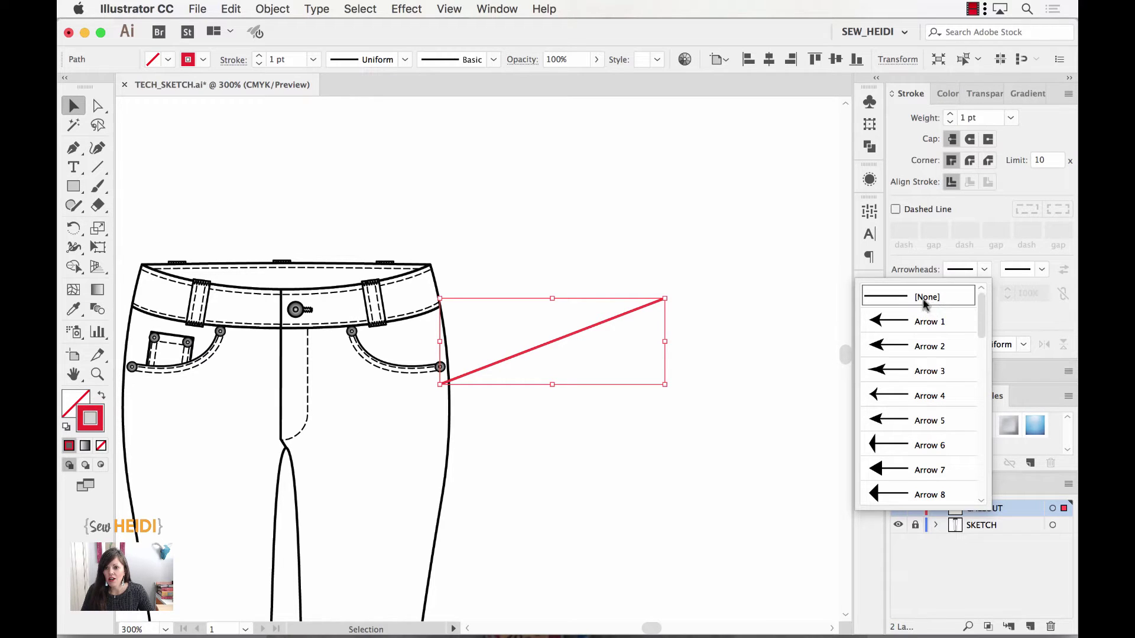
{"action": "left_click", "coordinate": [902, 324]}
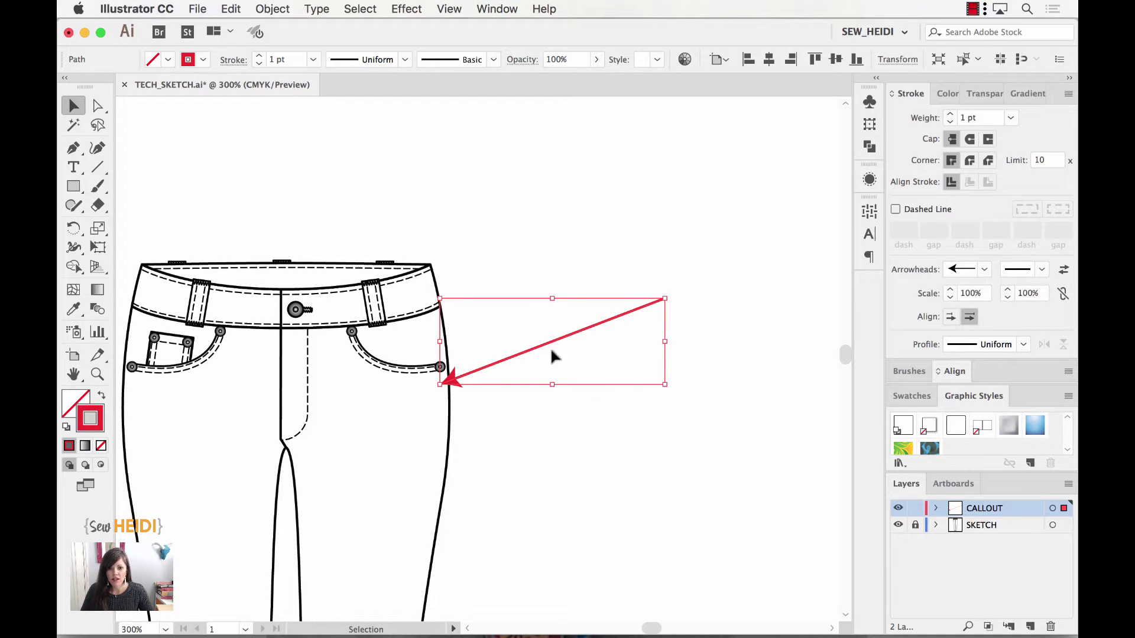
{"action": "left_click", "coordinate": [1062, 273]}
{"action": "left_click", "coordinate": [1062, 274]}
- Save the arrow as a new graphic style, then swap the arrowhead to the upper-right end
{"action": "left_click", "coordinate": [1030, 464]}
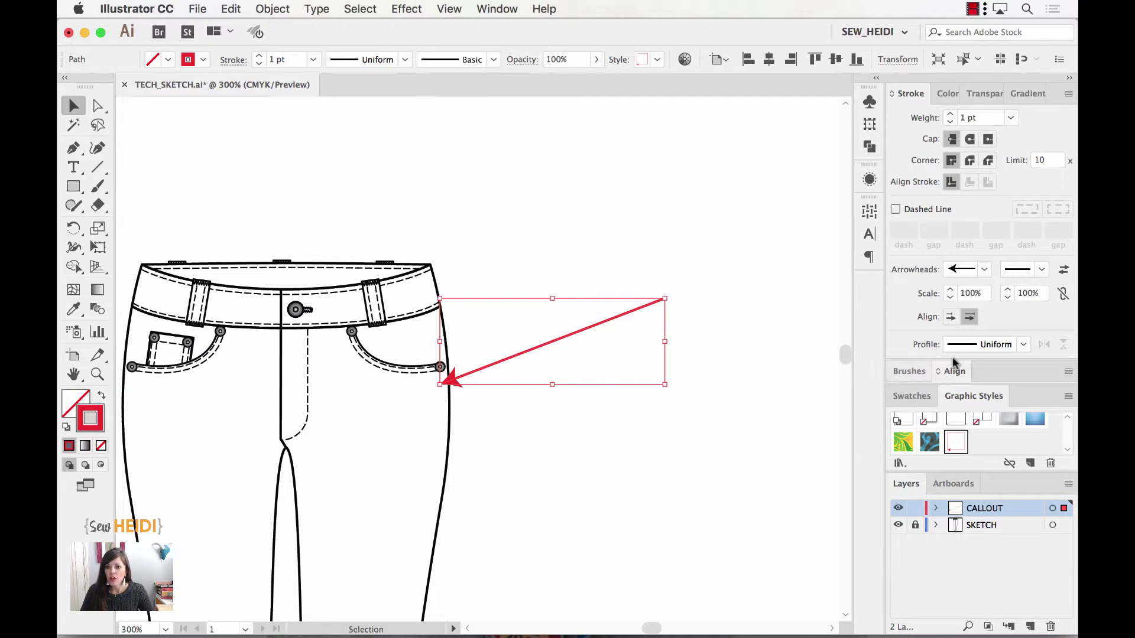
{"action": "left_click", "coordinate": [1064, 271]}
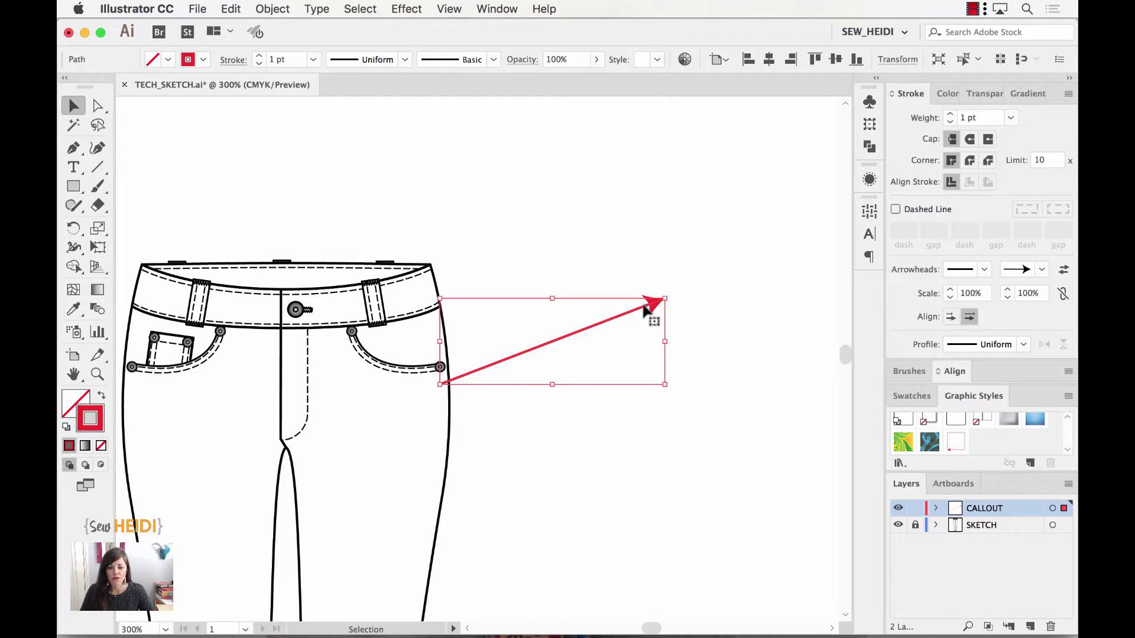
- Save right-pointing and double-headed (Arrow 1 both ends) arrow styles, then delete the line
{"action": "left_click", "coordinate": [1030, 463]}
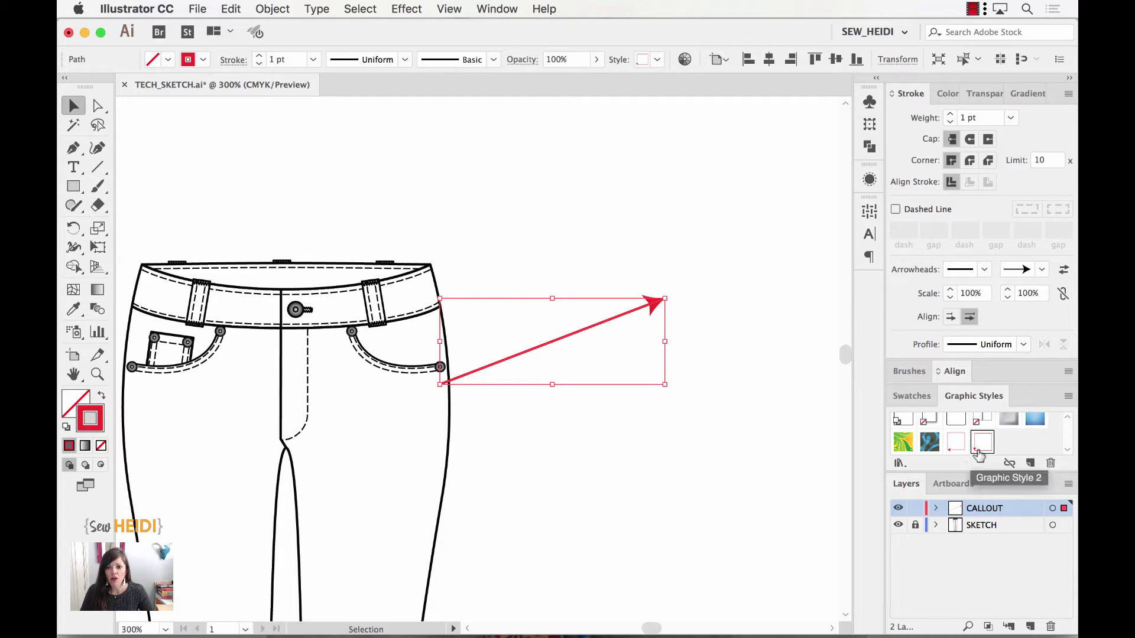
{"action": "left_click", "coordinate": [980, 452]}
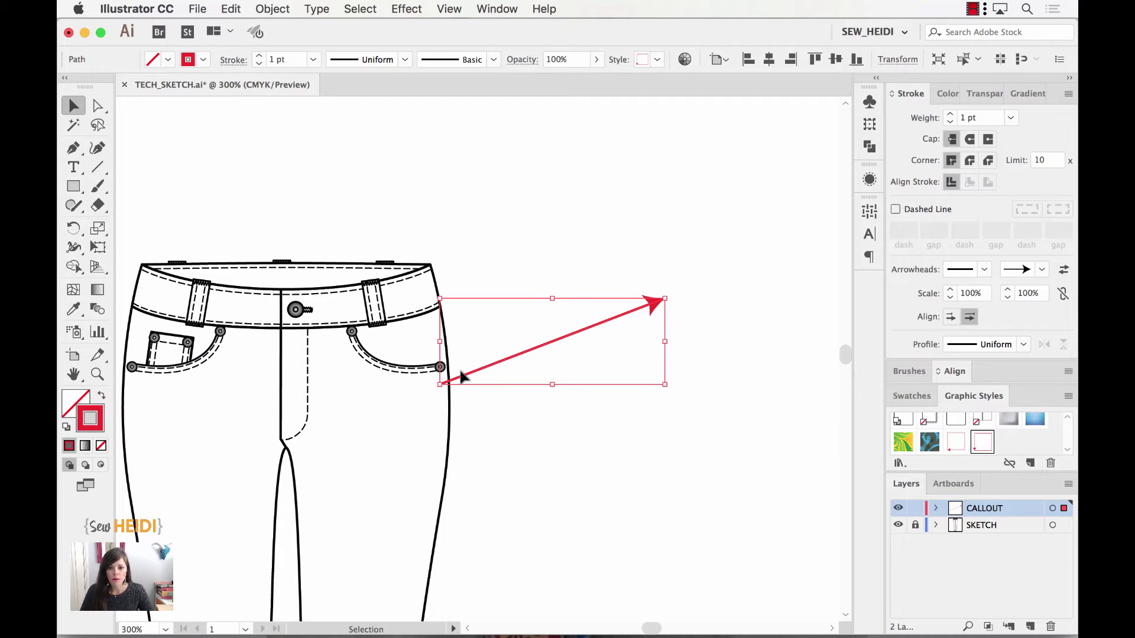
{"action": "left_click", "coordinate": [985, 270]}
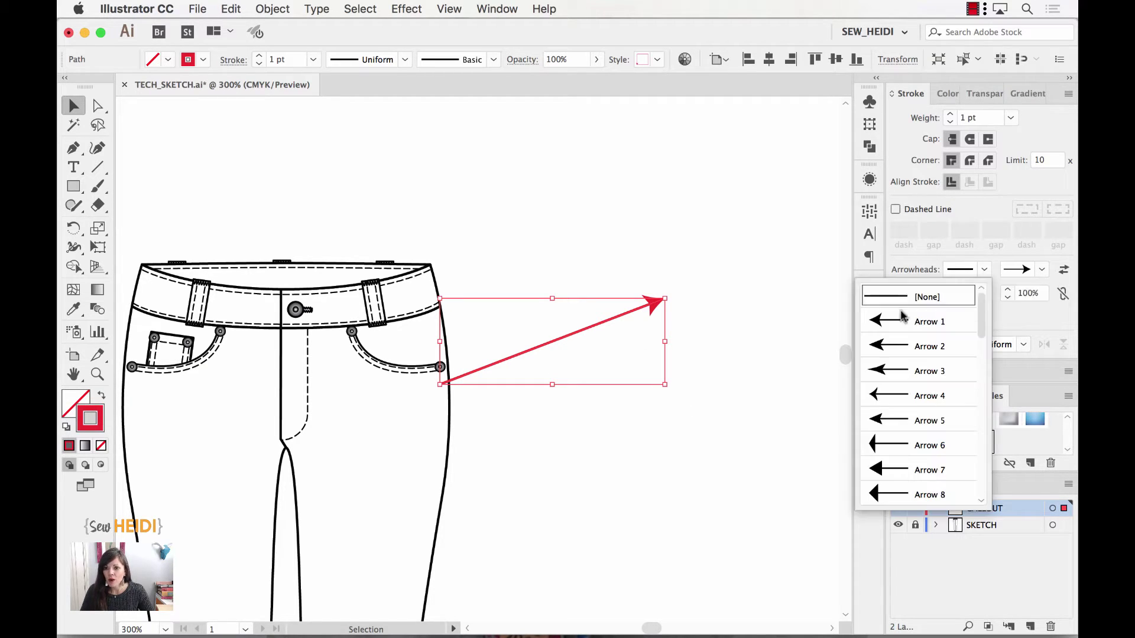
{"action": "left_click", "coordinate": [922, 321]}
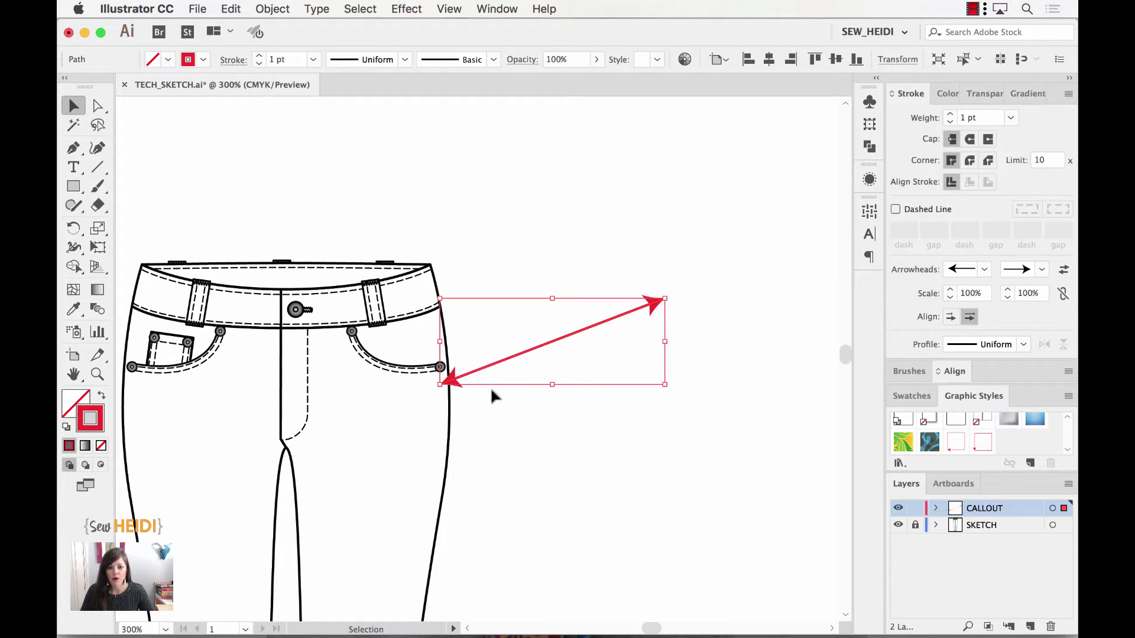
{"action": "left_click", "coordinate": [1029, 464]}
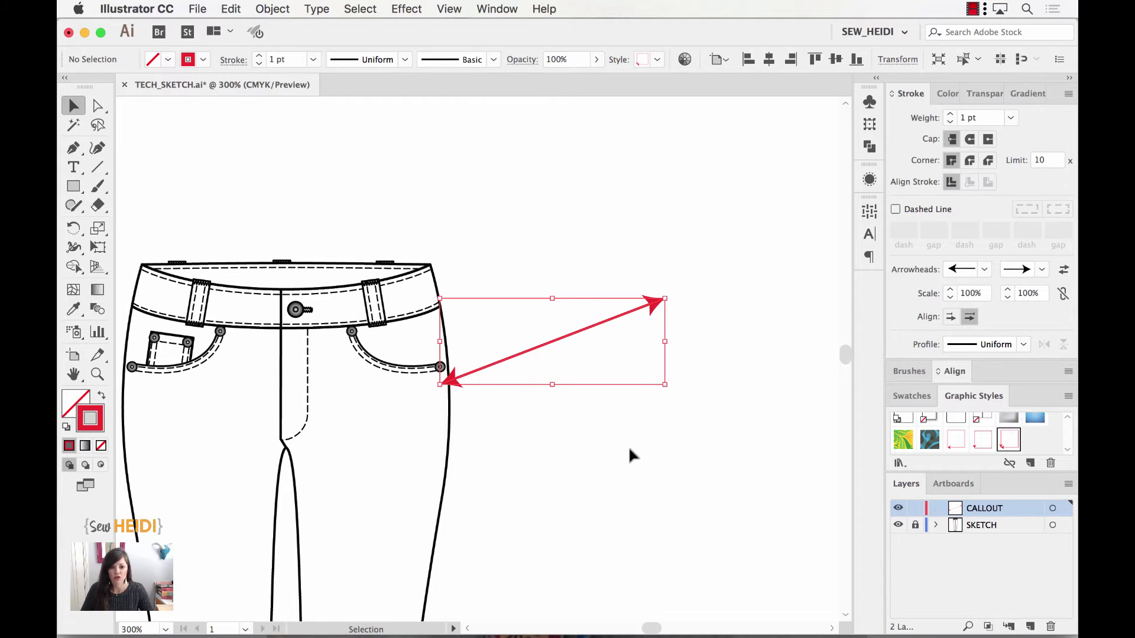
{"action": "key", "text": "Delete"}
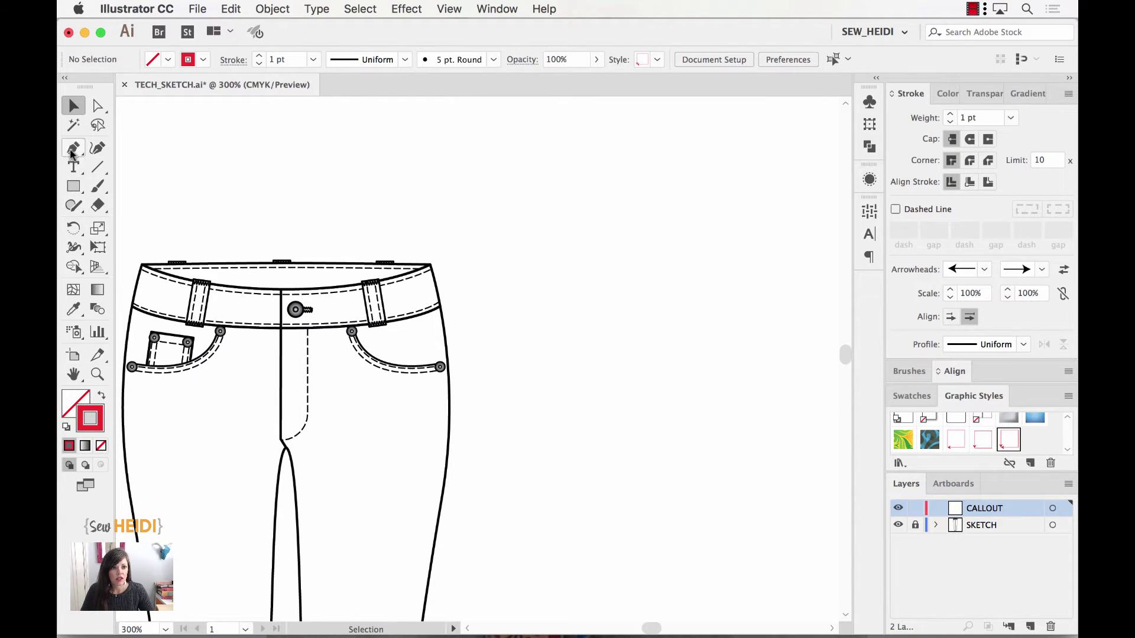
- Pen-draw a default-colour line from the right pocket rivet up-right and apply the red arrow style
{"action": "left_click", "coordinate": [74, 147]}
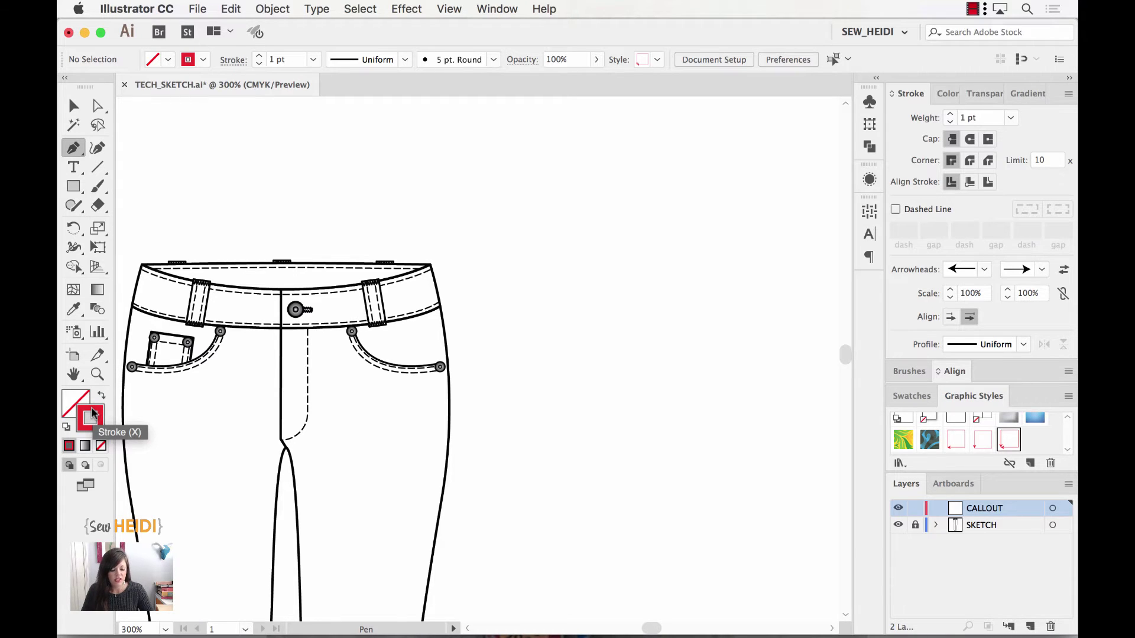
{"action": "key", "text": "d"}
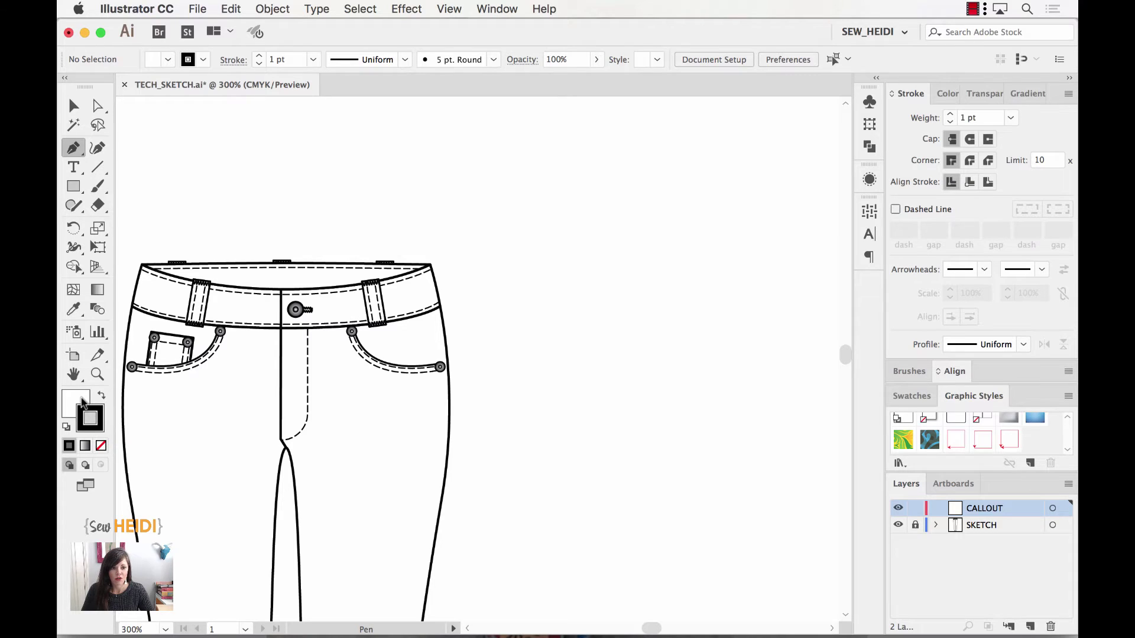
{"action": "scroll", "coordinate": [511, 352], "scroll_direction": "left", "scroll_amount": 1}
{"action": "scroll", "coordinate": [512, 352], "scroll_direction": "down", "scroll_amount": 4}
{"action": "scroll", "coordinate": [512, 352], "scroll_direction": "left", "scroll_amount": 4}
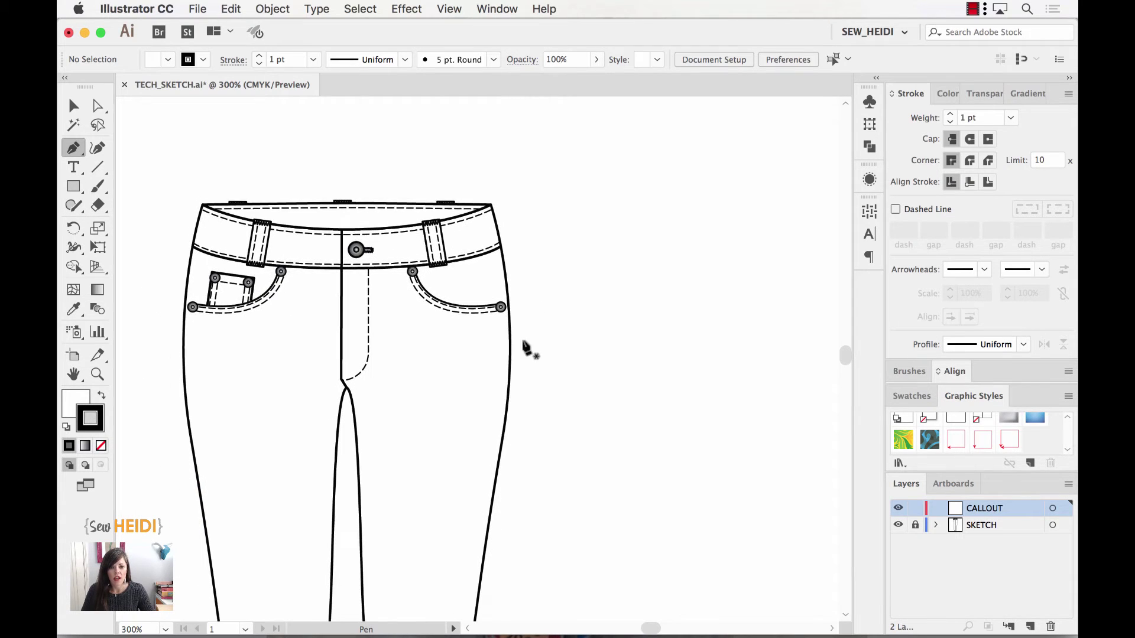
{"action": "left_click", "coordinate": [508, 312]}
{"action": "left_click", "coordinate": [645, 242]}
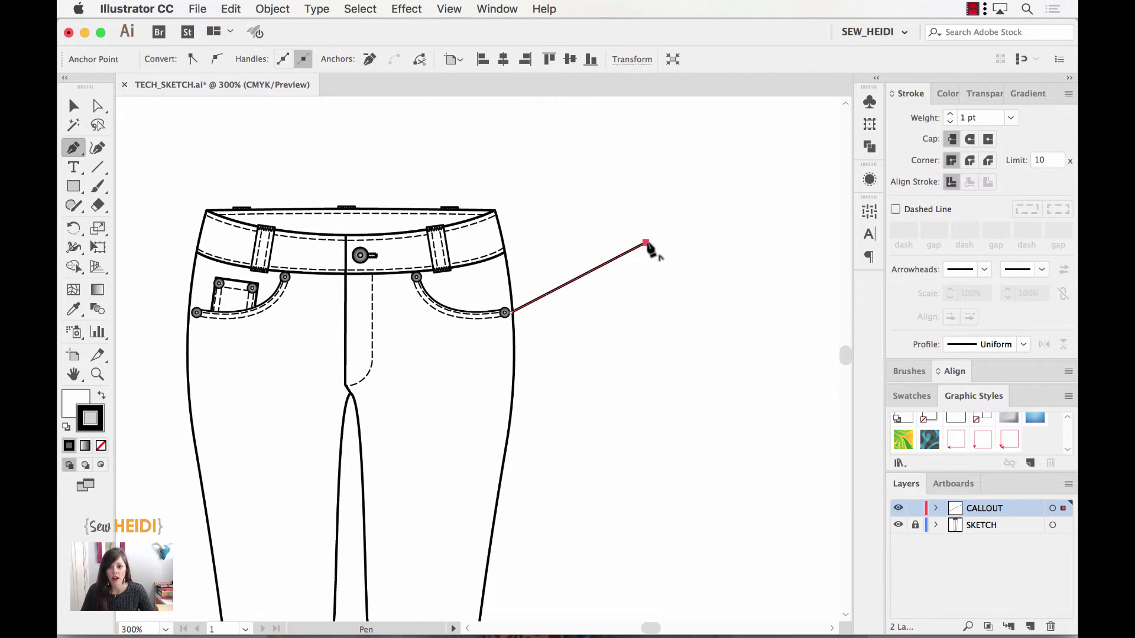
{"action": "left_click", "coordinate": [958, 442]}
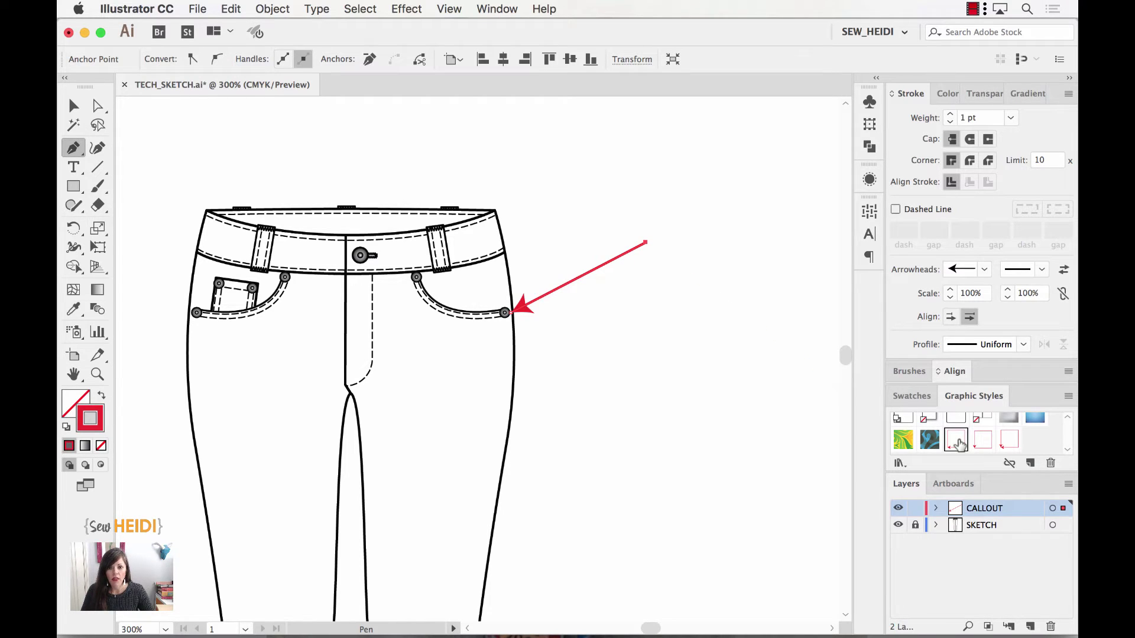
{"action": "scroll", "coordinate": [566, 388], "scroll_direction": "left", "scroll_amount": 5}
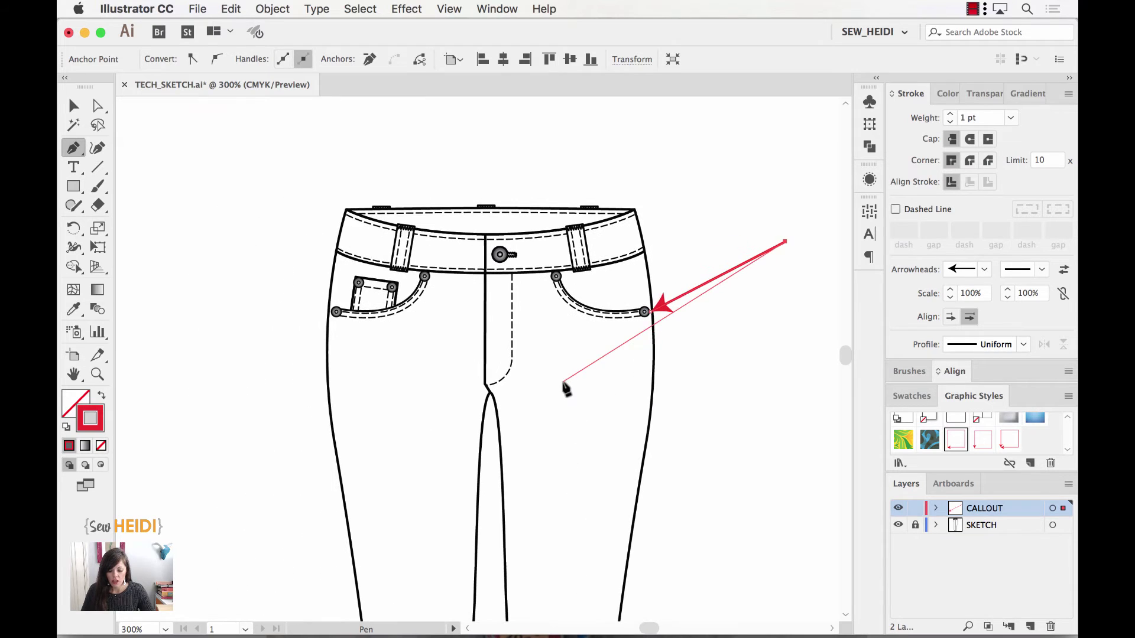
{"action": "left_click", "coordinate": [565, 389], "text": "super"}
{"action": "scroll", "coordinate": [296, 314], "scroll_direction": "left", "scroll_amount": 2}
{"action": "scroll", "coordinate": [295, 313], "scroll_direction": "up", "scroll_amount": 1}
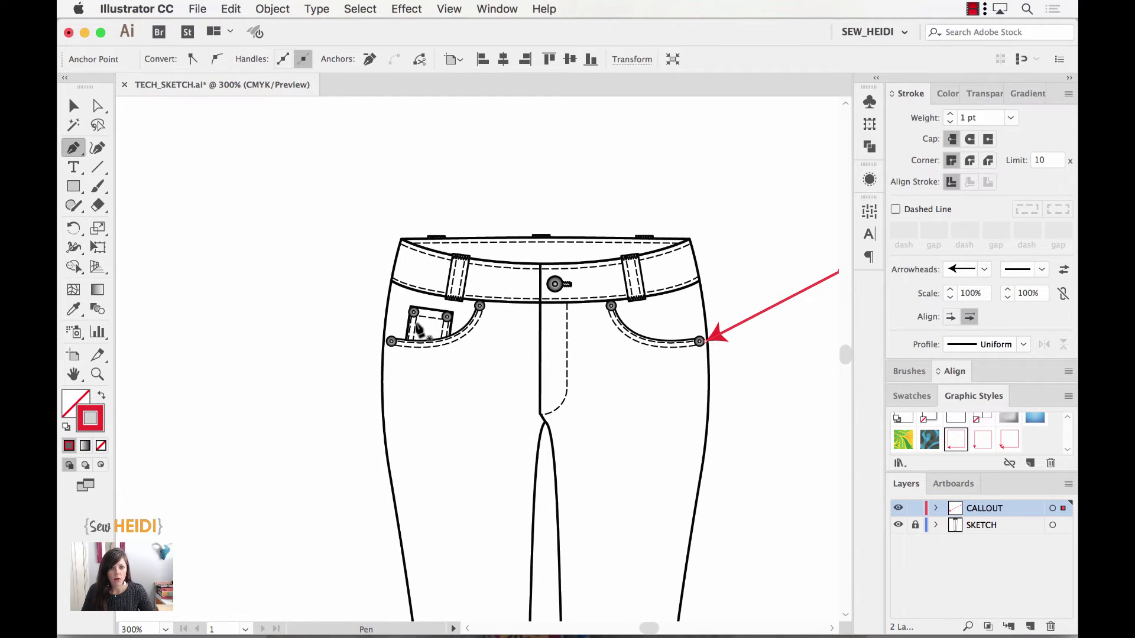
- Draw a red arrow style line ending at the left front pocket, arrowhead at the pocket
{"action": "left_click", "coordinate": [200, 263]}
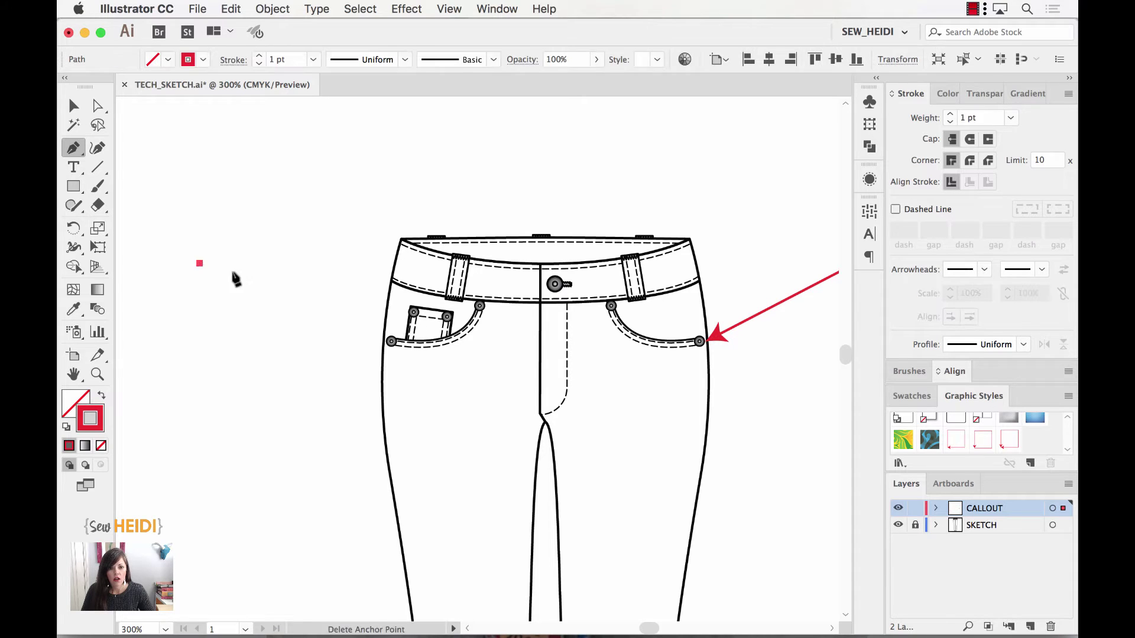
{"action": "left_click", "coordinate": [408, 323]}
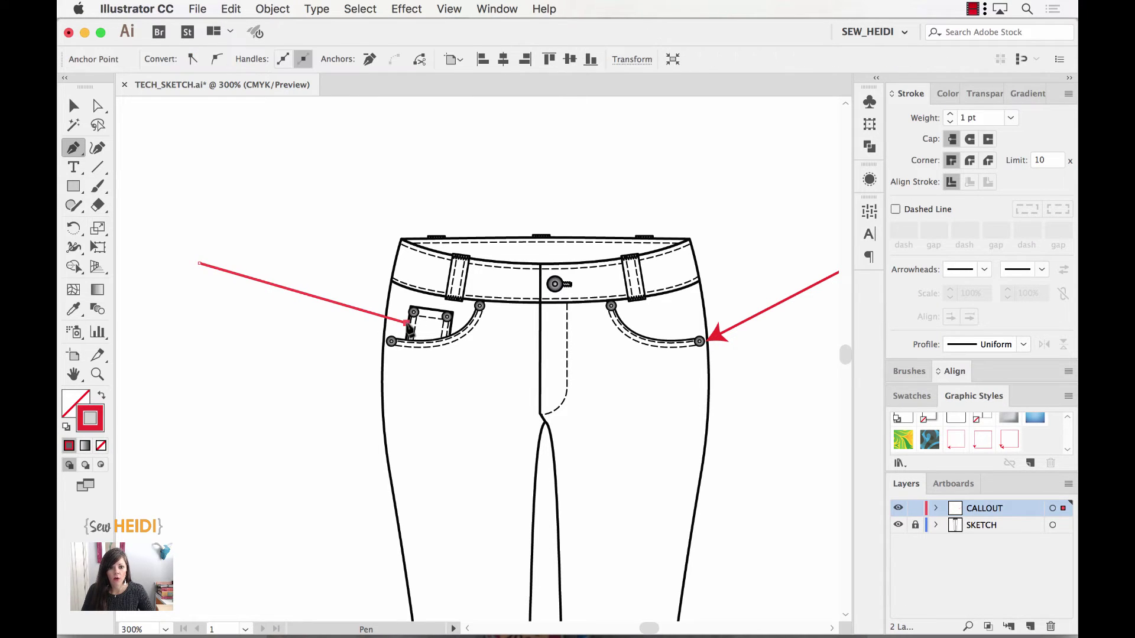
{"action": "left_click", "coordinate": [956, 442]}
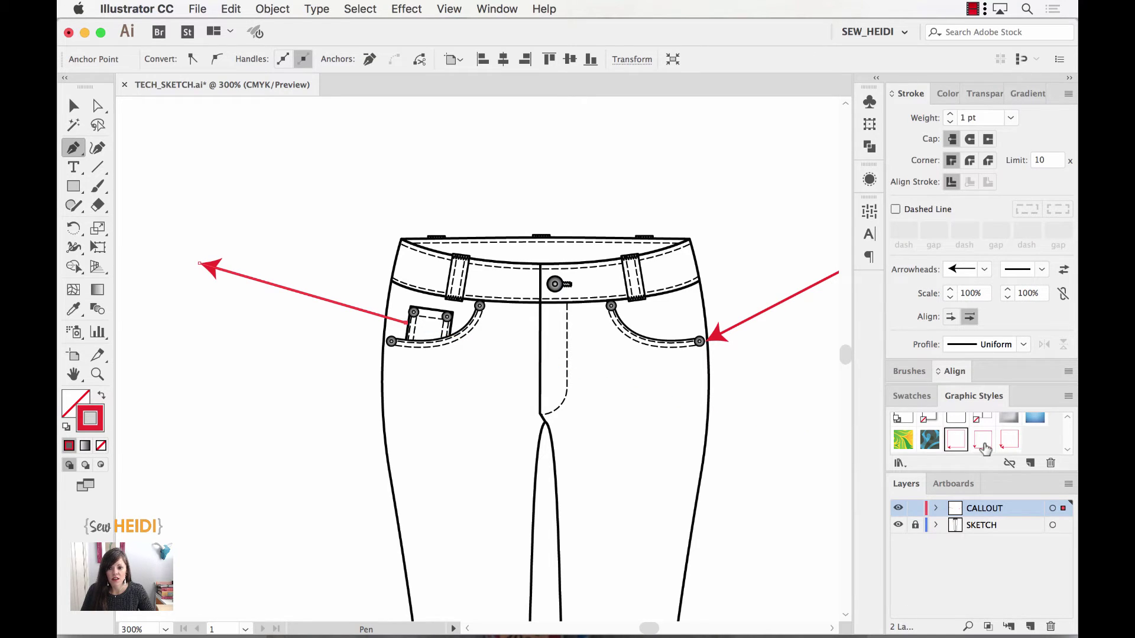
{"action": "left_click", "coordinate": [982, 446]}
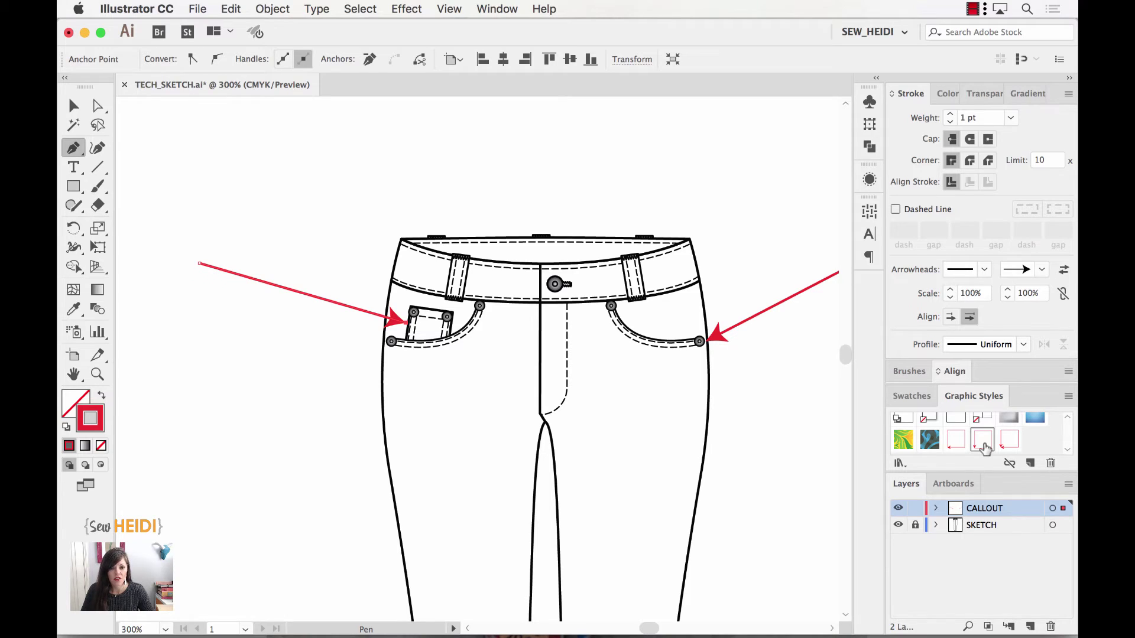
{"action": "key", "text": "Escape"}
- Draw a double-headed red arrow down the fly and zoom out to 200%
{"action": "left_click", "coordinate": [531, 305]}
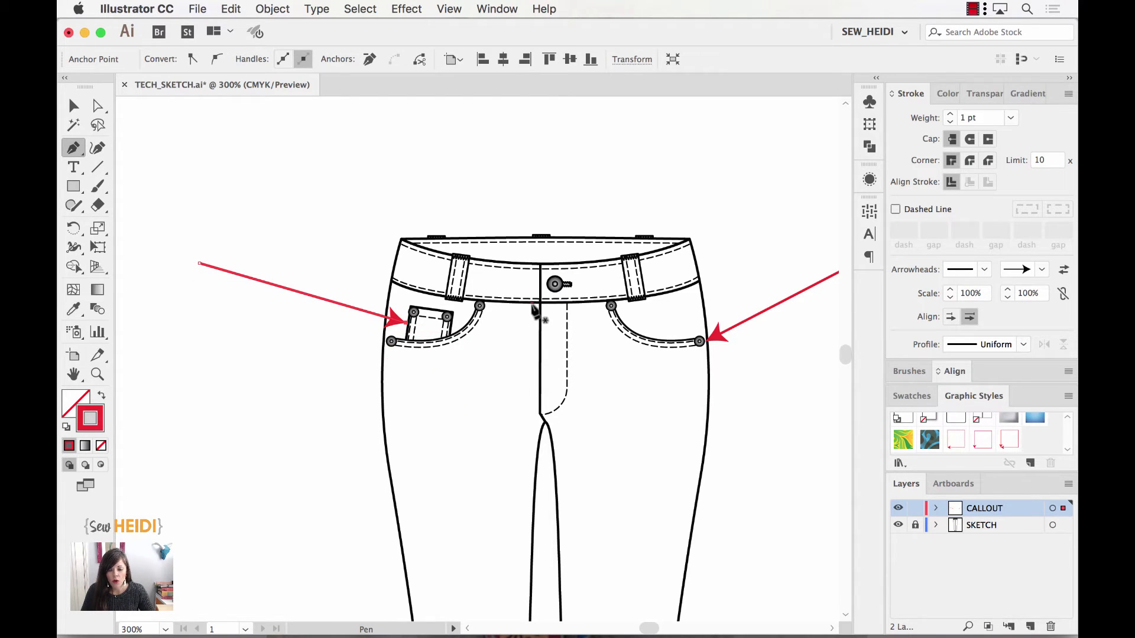
{"action": "left_click", "coordinate": [532, 415]}
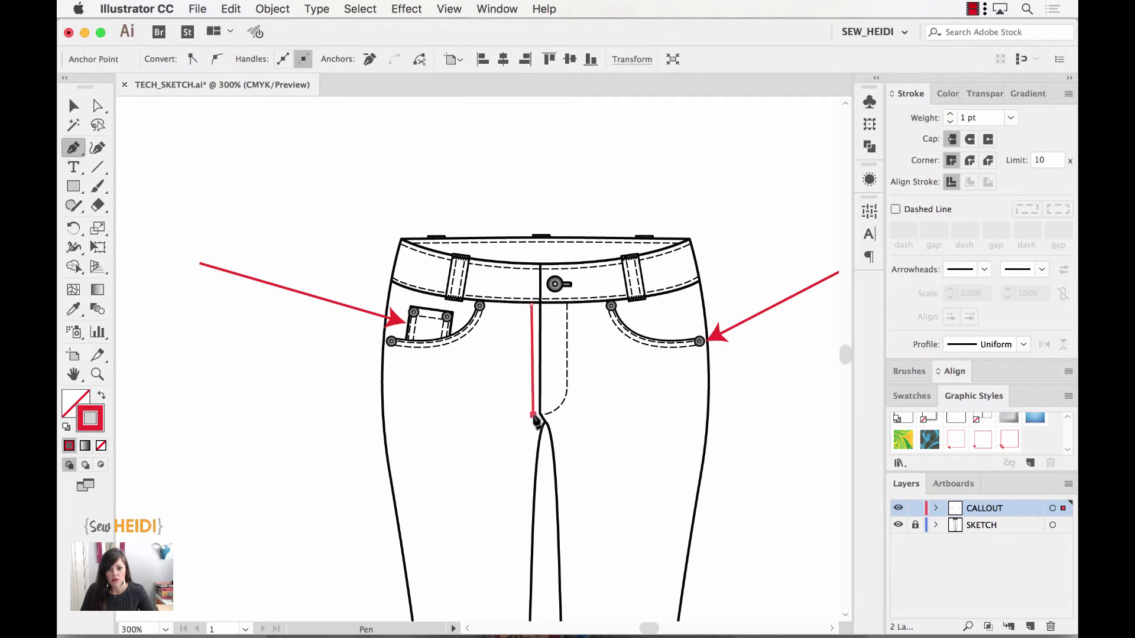
{"action": "left_click", "coordinate": [1010, 445]}
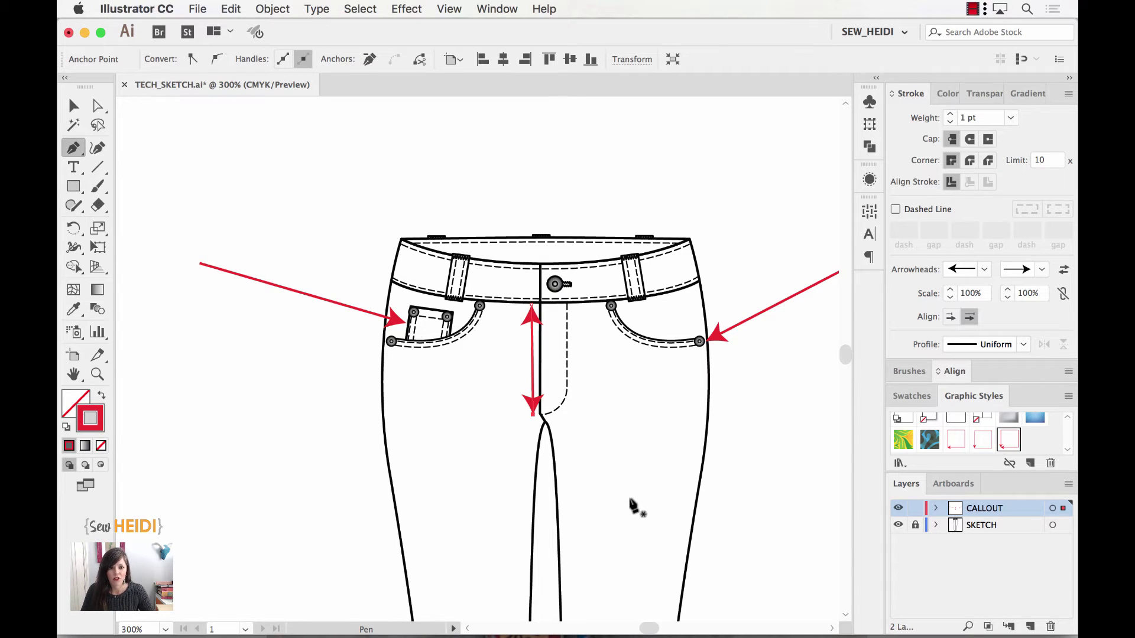
{"action": "key", "text": "super+minus"}
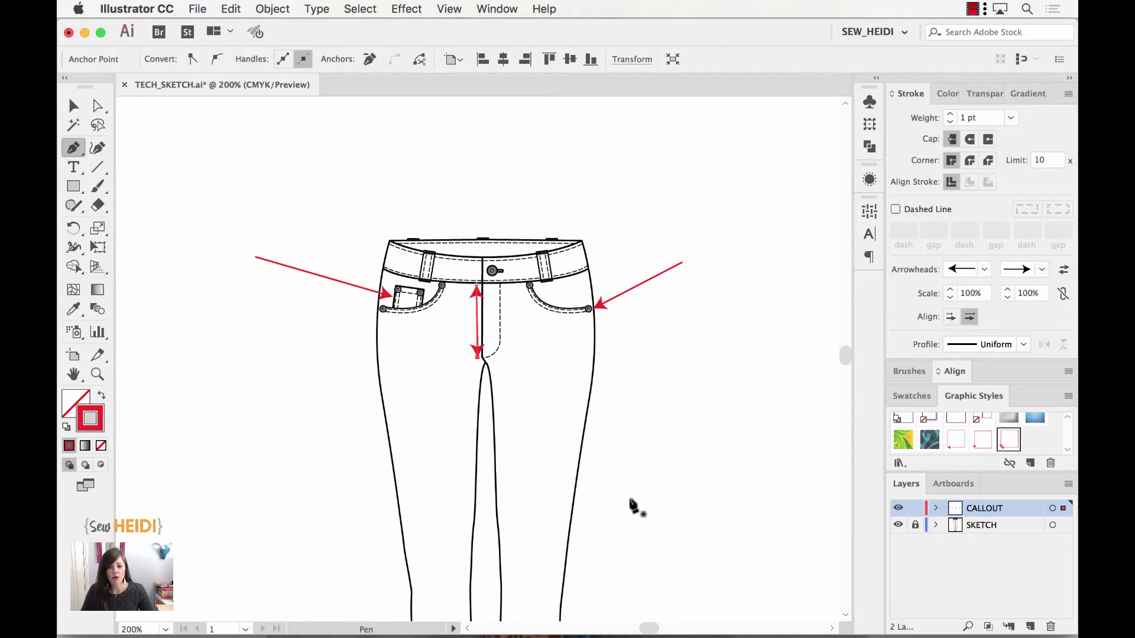
- Drag a text box right of the jeans and type 'branded rivet here - see detail sketch'
{"action": "left_click", "coordinate": [74, 169]}
{"action": "left_click_drag", "start_coordinate": [691, 239], "coordinate": [820, 342]}
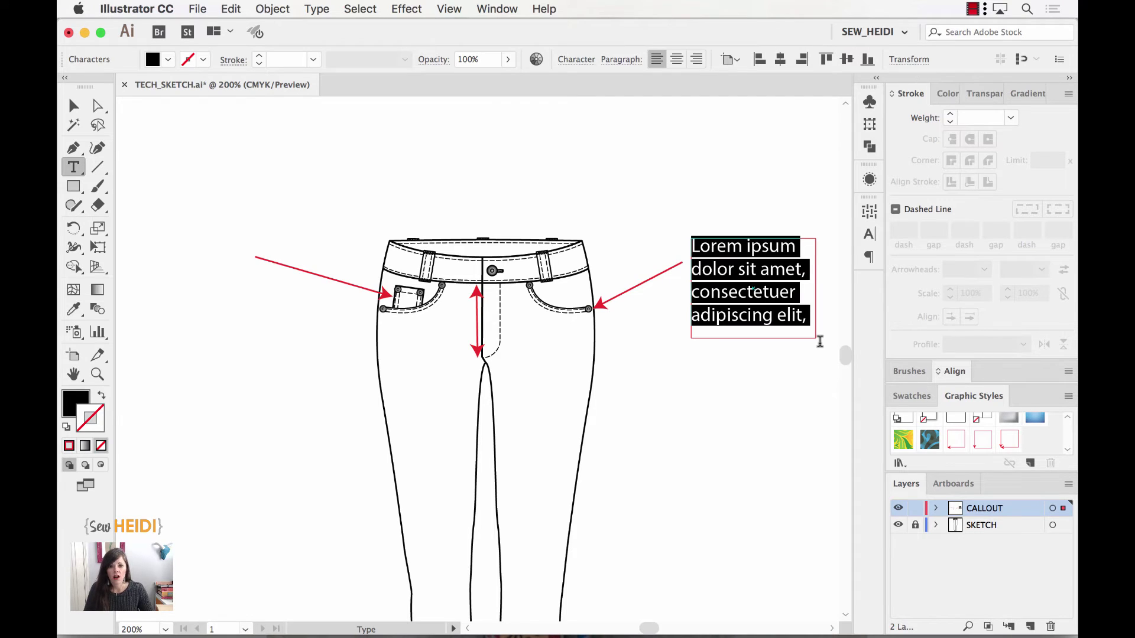
{"action": "type", "text": "rive "}
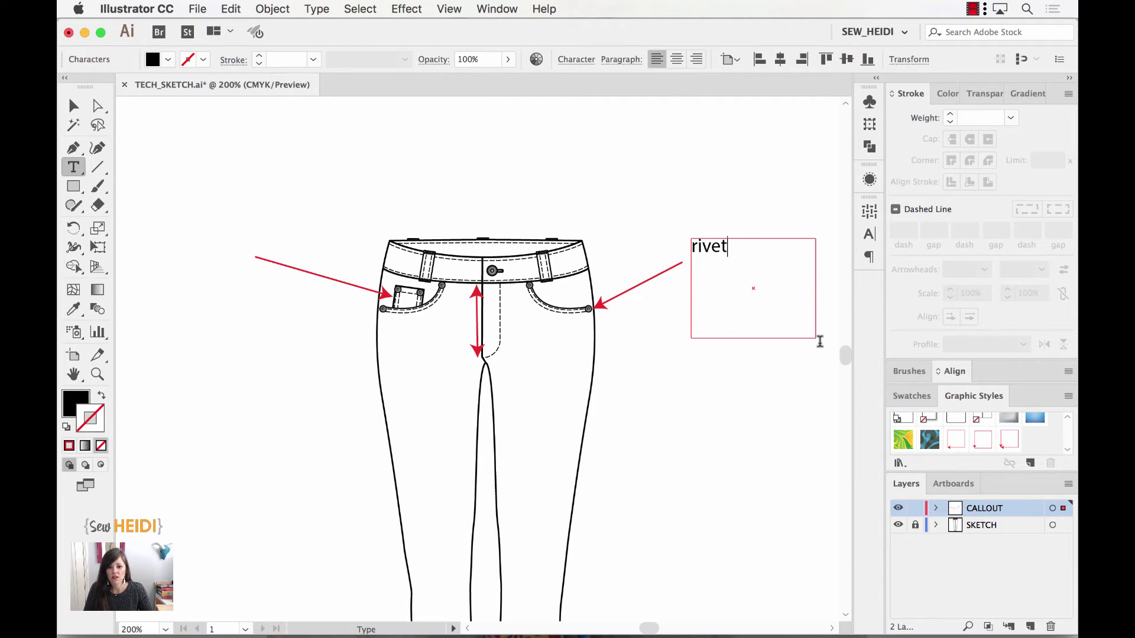
{"action": "type", "text": "branded "}
{"action": "type", "text": "here - see de"}
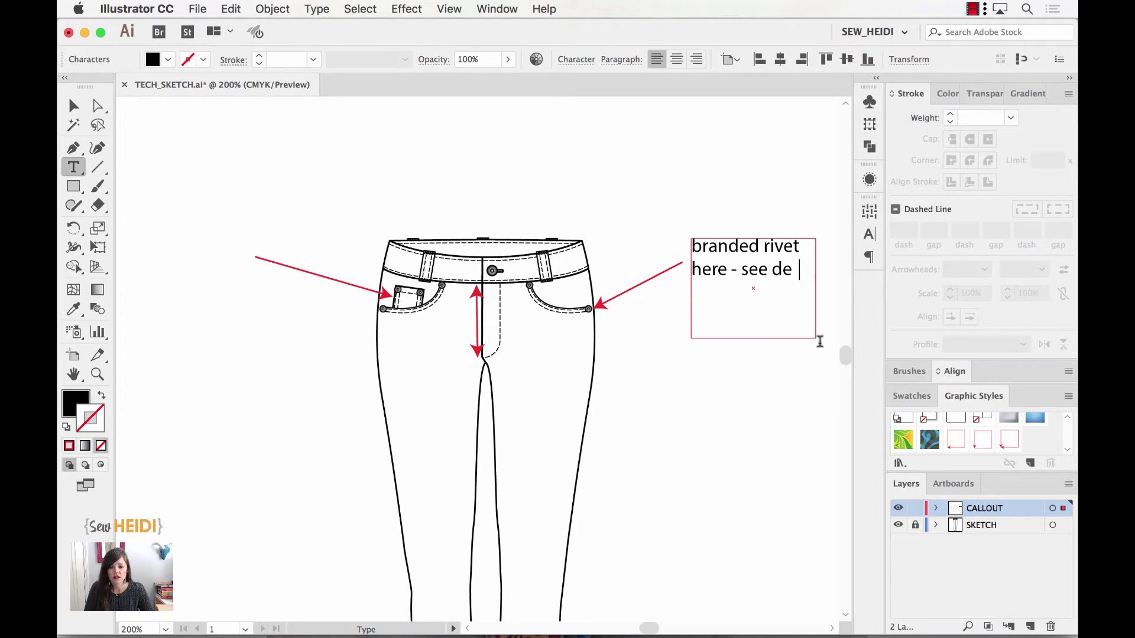
{"action": "type", "text": "tail sketch"}
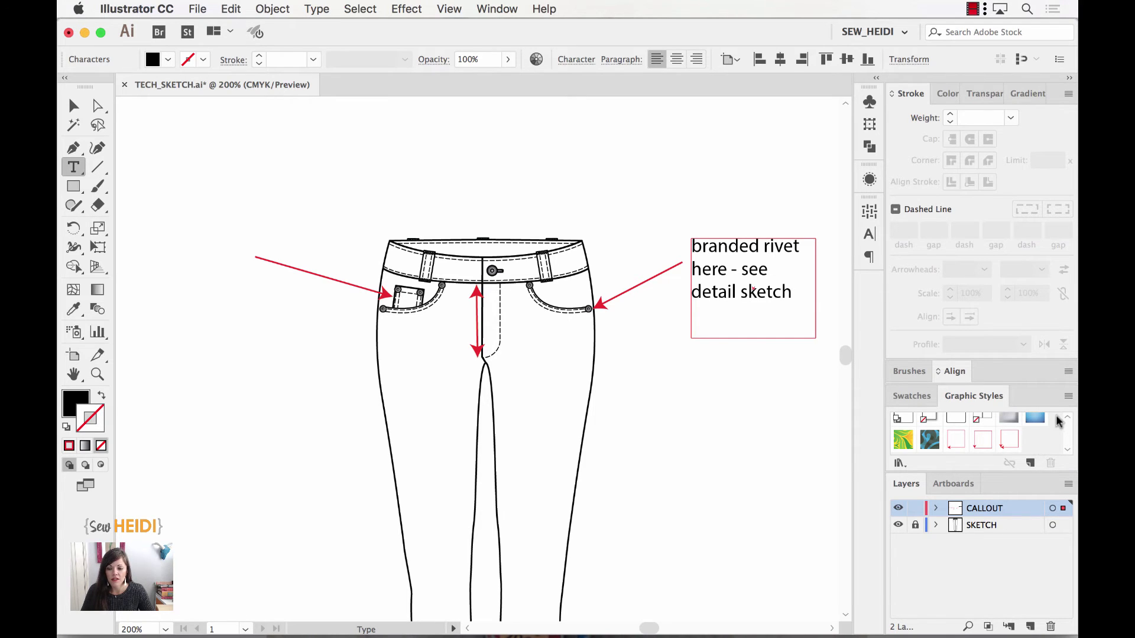
- From the Graphic Styles panel menu, save the style library as TECH_SKETCH_styles
{"action": "left_click", "coordinate": [1068, 396]}
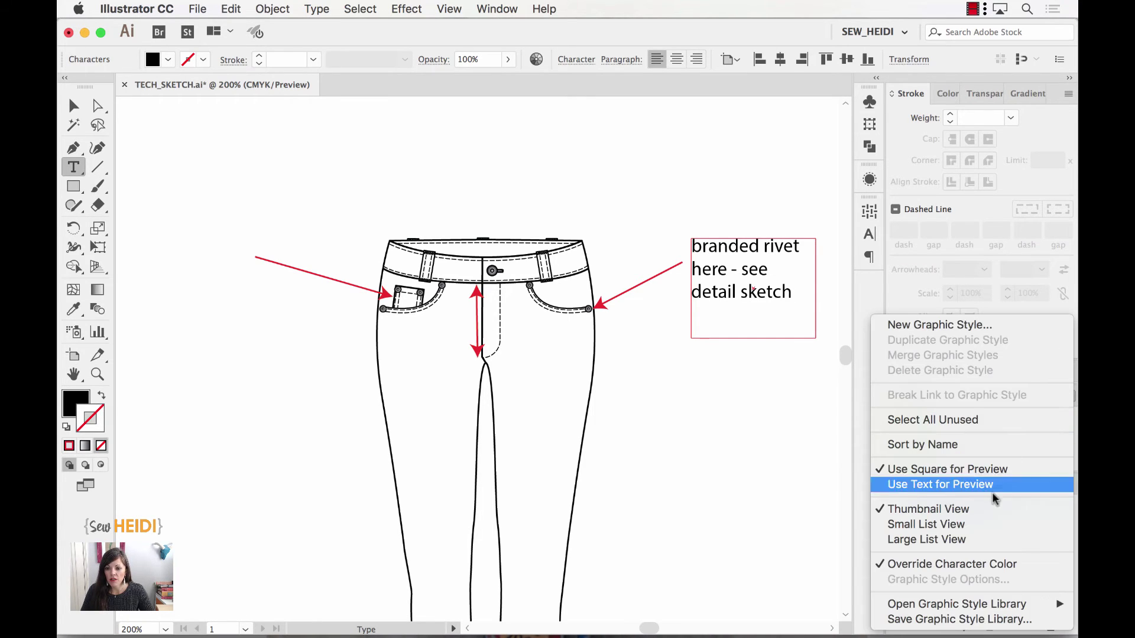
{"action": "left_click", "coordinate": [939, 621]}
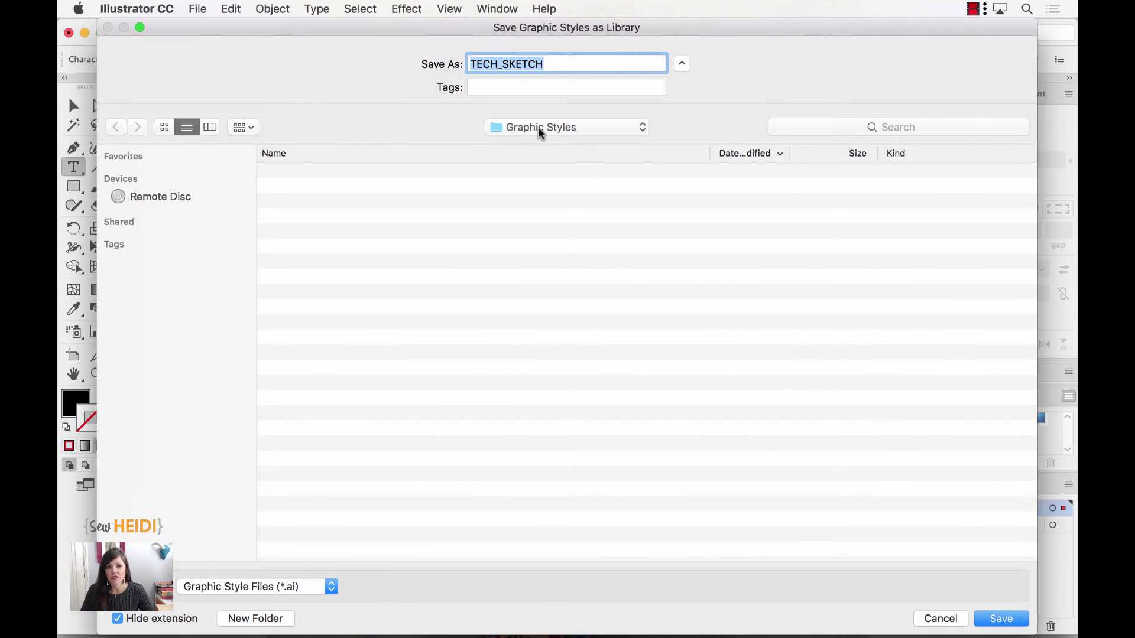
{"action": "left_click", "coordinate": [550, 59]}
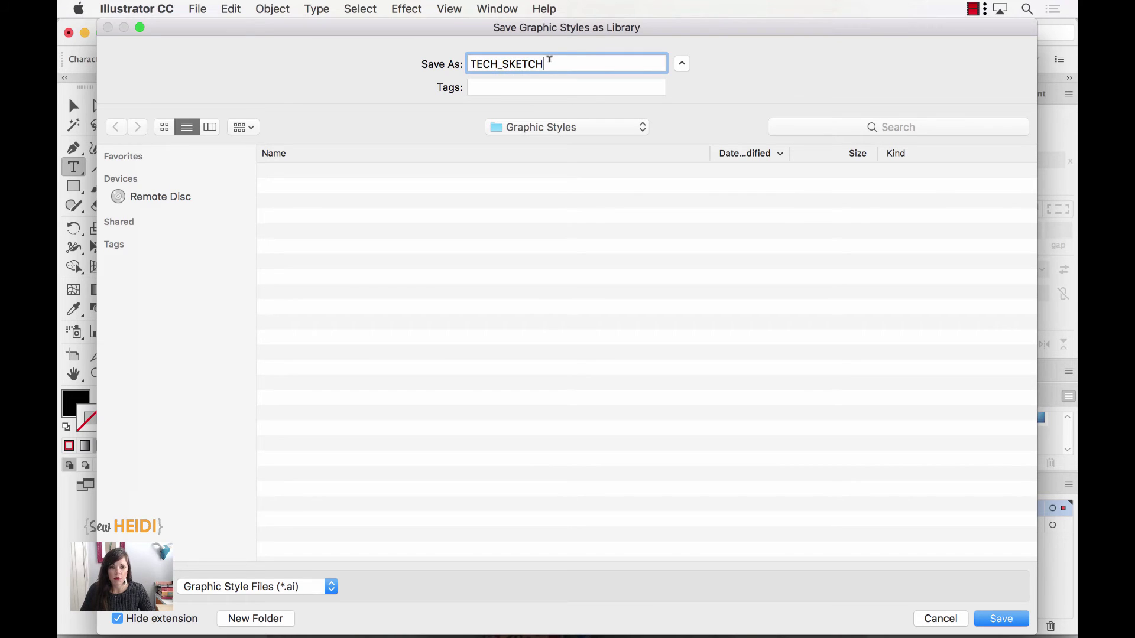
{"action": "type", "text": "_styles"}
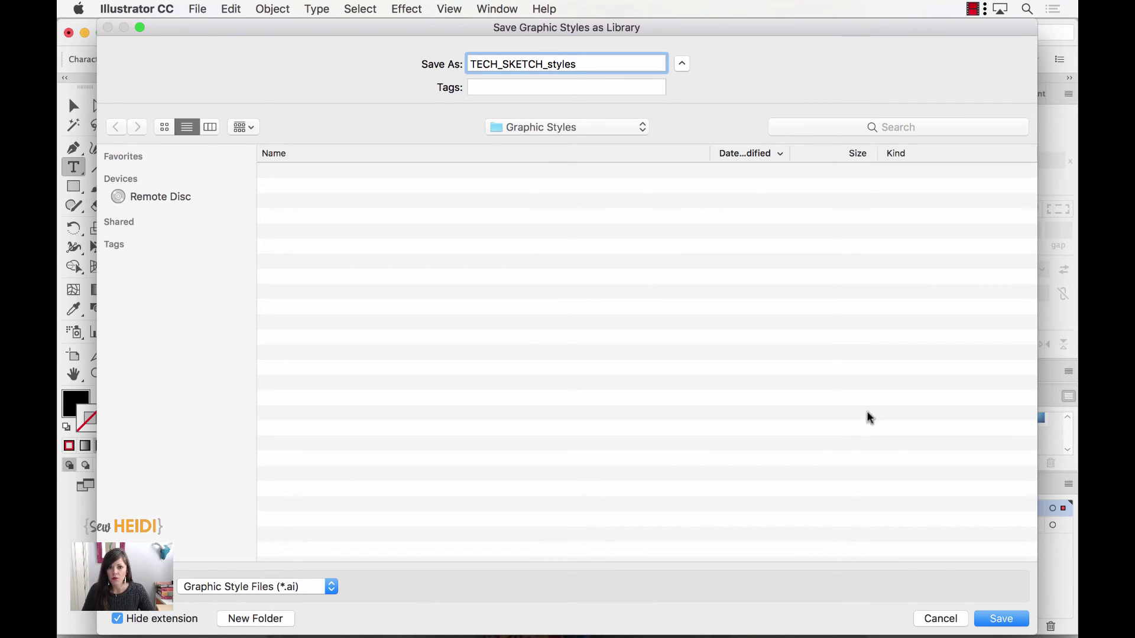
{"action": "left_click", "coordinate": [1001, 618]}
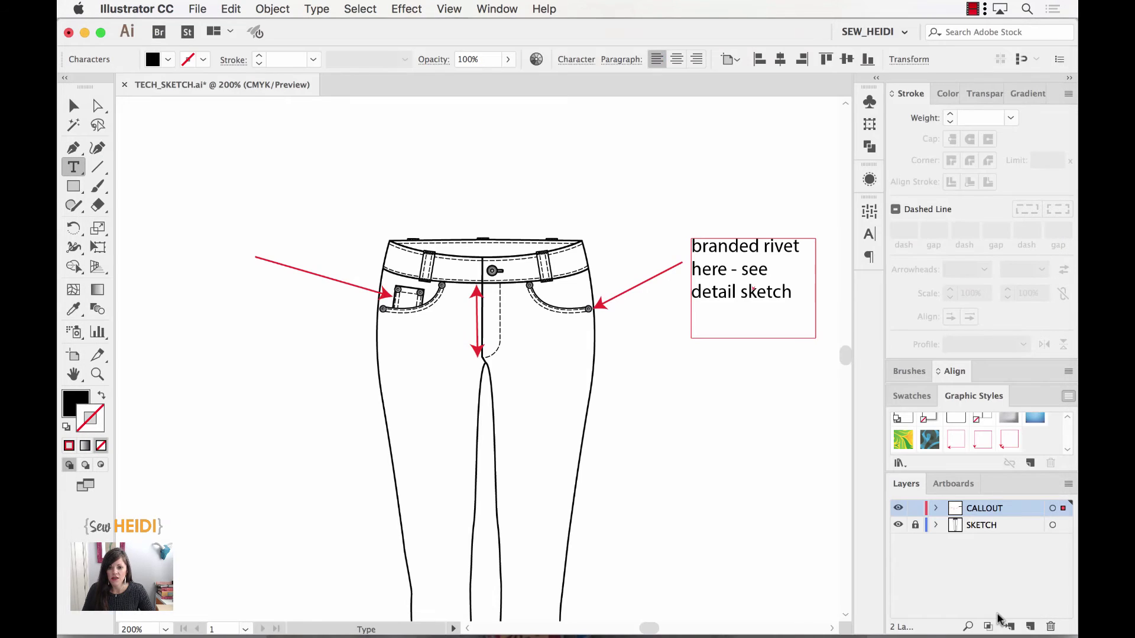
- Create a new default document and open the User Defined TECH_SKETCH_styles graphic style library
{"action": "key", "text": "super+n"}
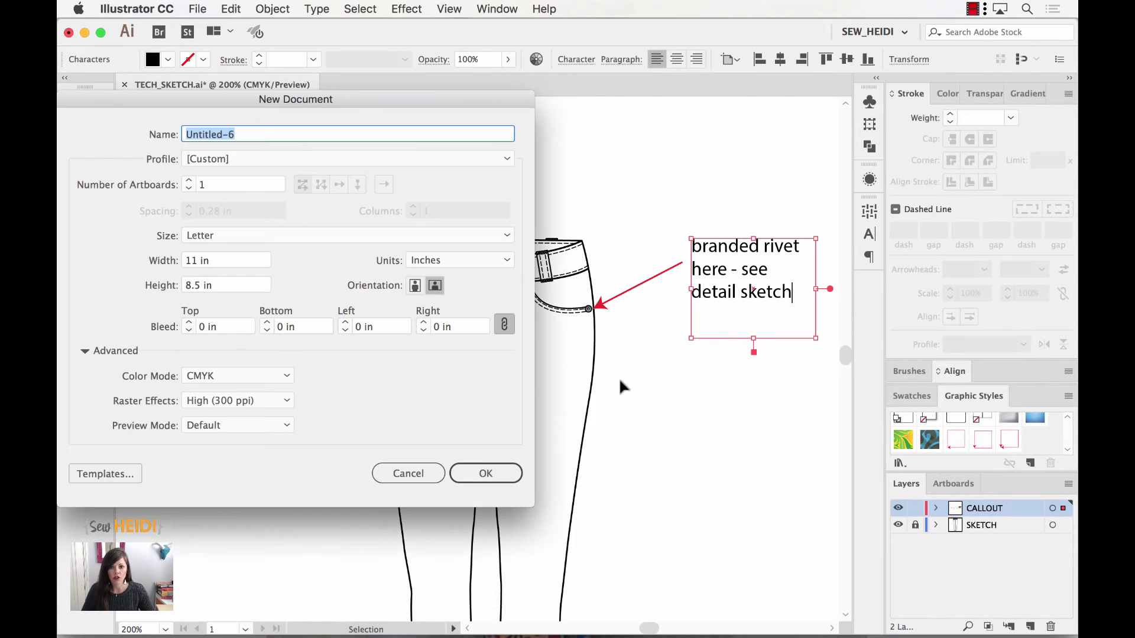
{"action": "key", "text": "Return"}
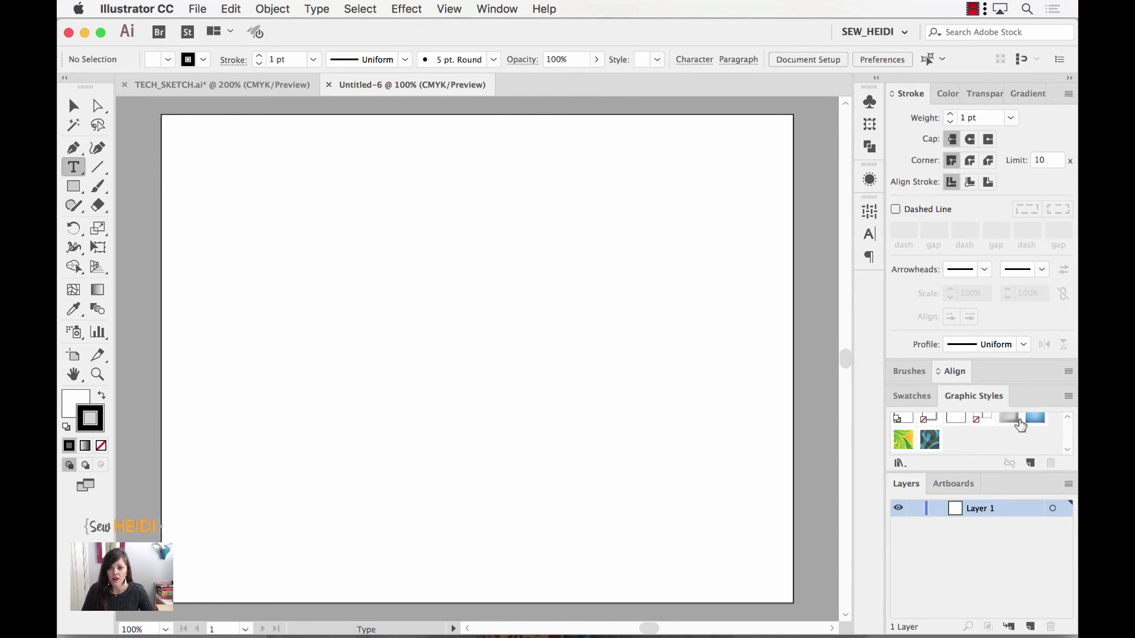
{"action": "left_click", "coordinate": [1068, 397]}
{"action": "mouse_move", "coordinate": [973, 608]}
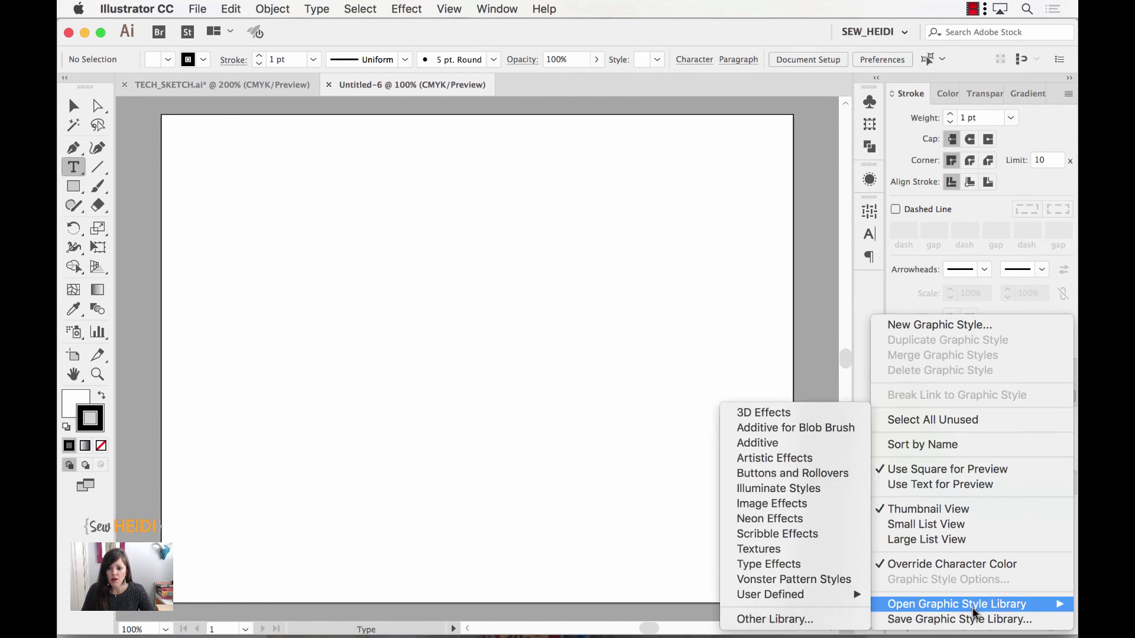
{"action": "mouse_move", "coordinate": [789, 596]}
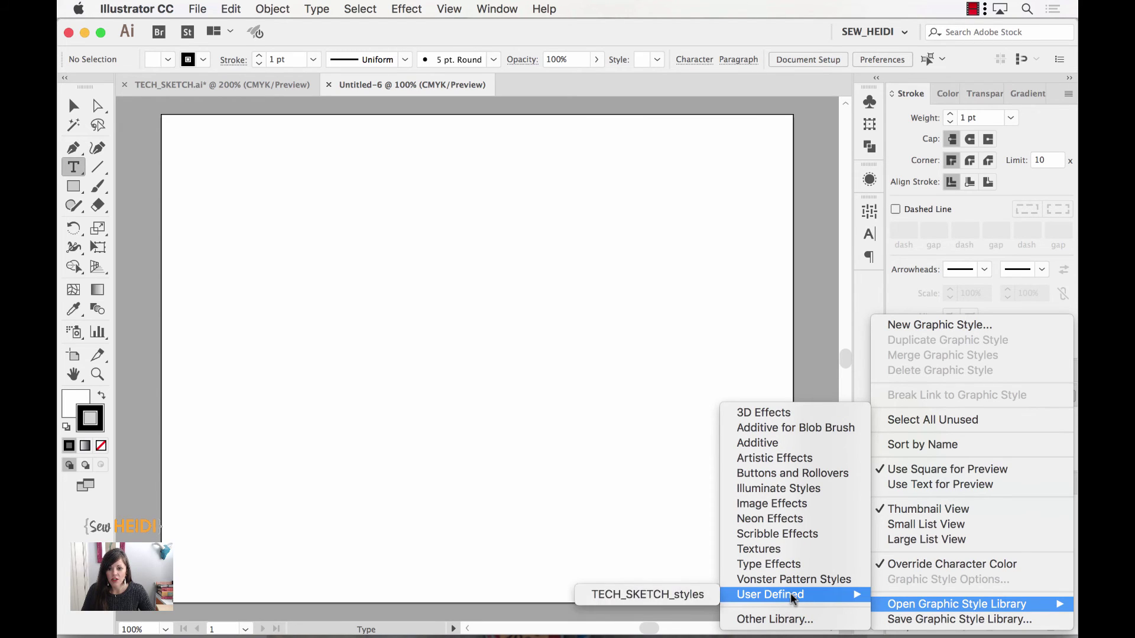
{"action": "left_click", "coordinate": [663, 597]}
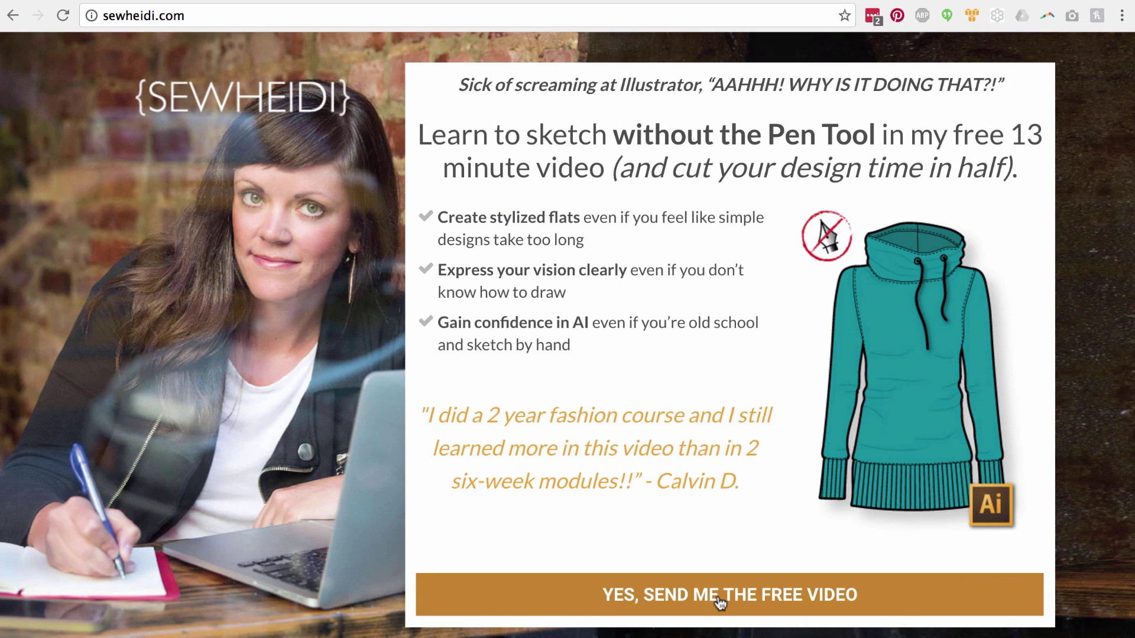
- Open the free video sign-up form, enter an e-mail address and first name, and submit
{"action": "left_click", "coordinate": [718, 595]}
{"action": "key", "text": "Tab"}
{"action": "type", "text": "heidi"}
{"action": "left_click", "coordinate": [616, 433]}
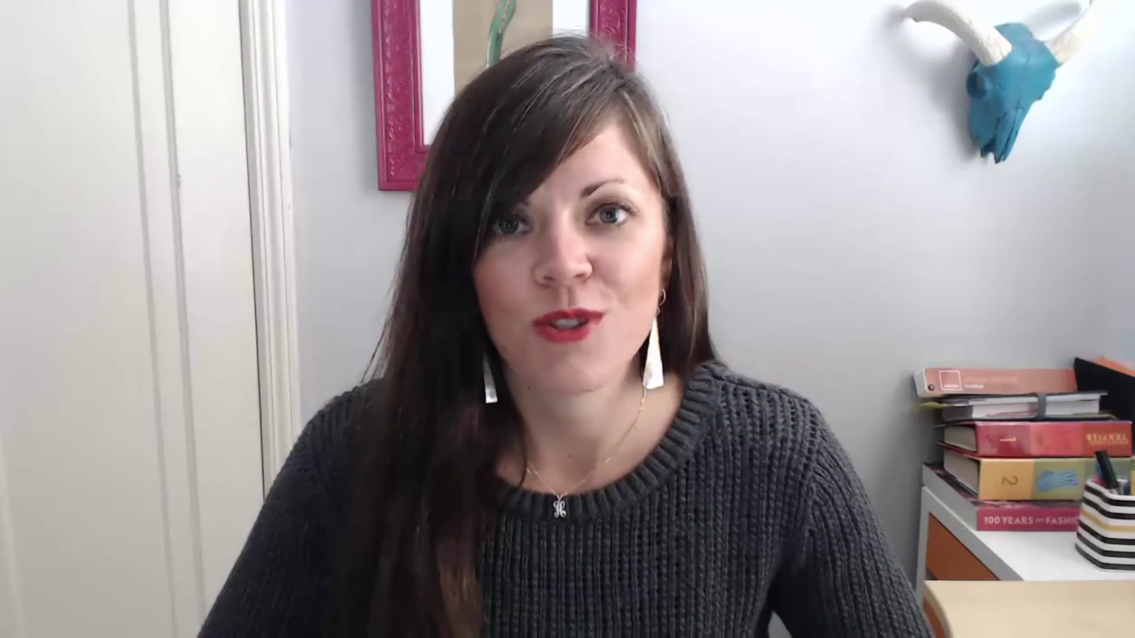